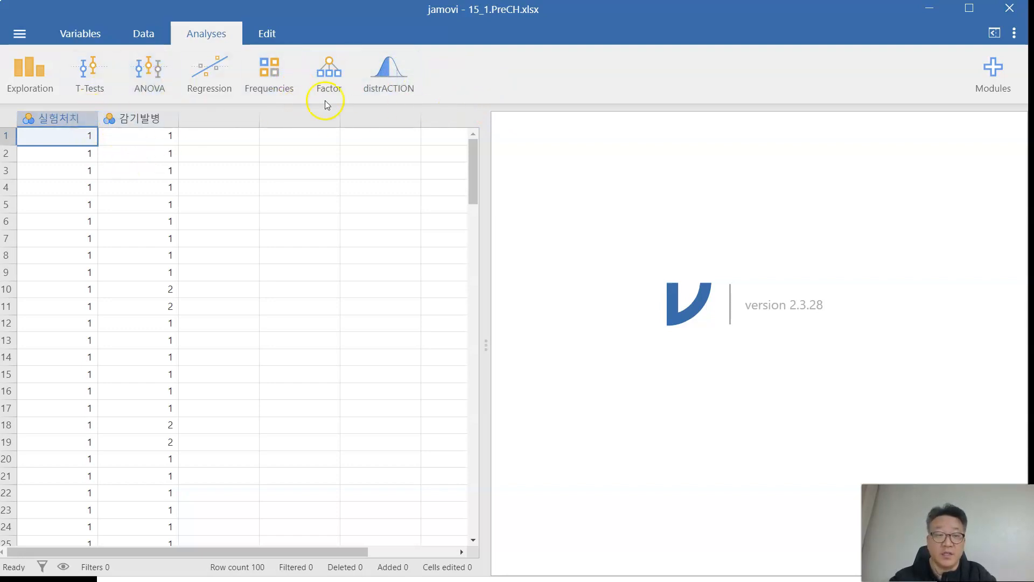
Step: Label the levels of the 실험처치 variable as 실험군 for 1 and 대조군 for 2
{"action": "double_click", "coordinate": [56, 118]}
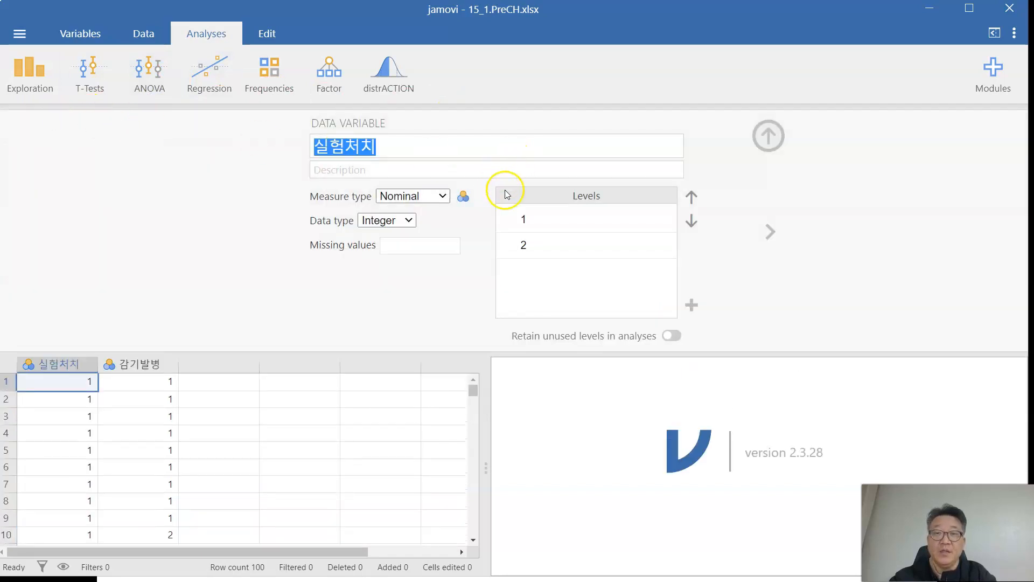
{"action": "left_click", "coordinate": [551, 217]}
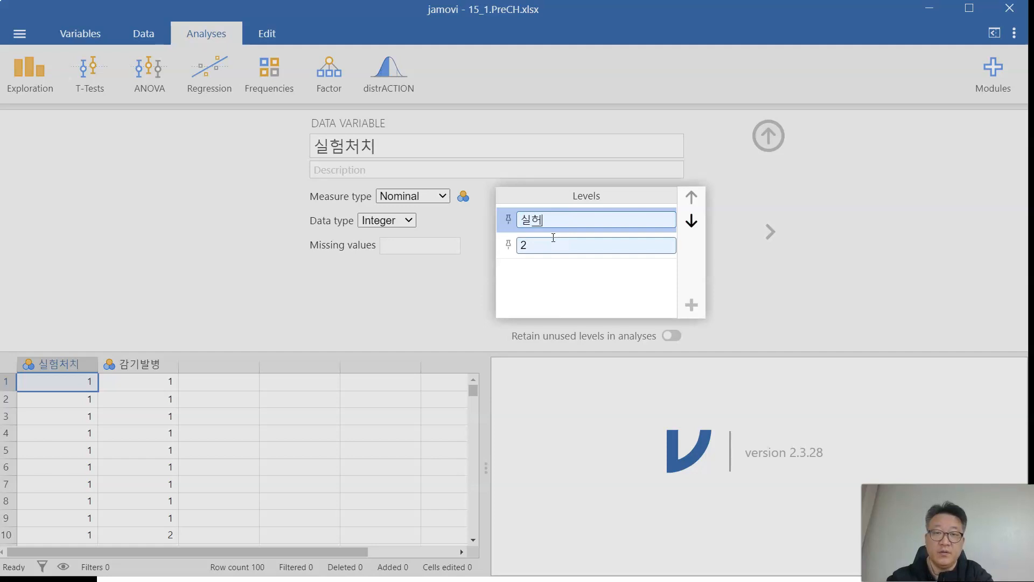
{"action": "type", "text": "실험군"}
{"action": "key", "text": "Return"}
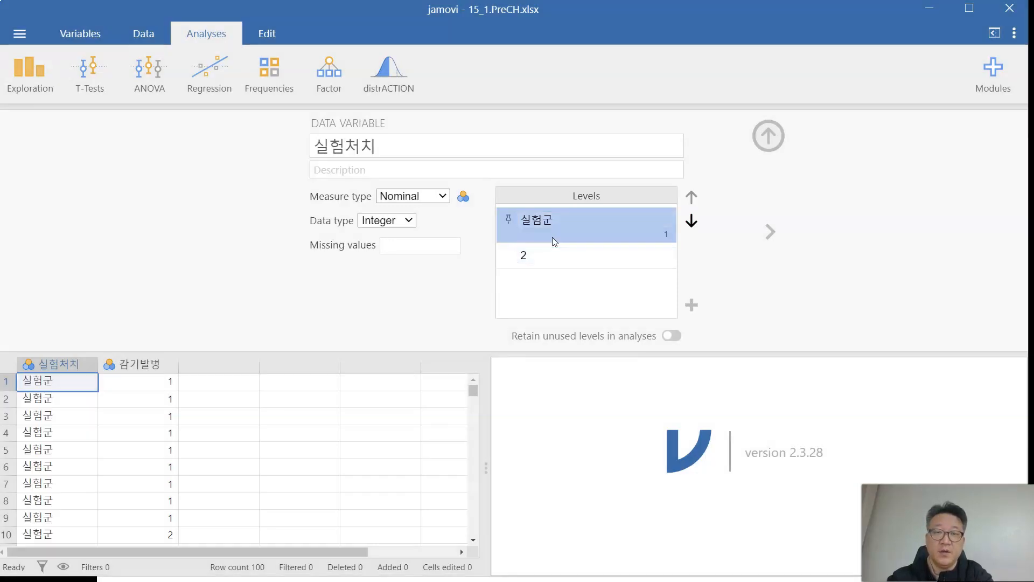
{"action": "left_click", "coordinate": [564, 257]}
{"action": "type", "text": "ㅈ"}
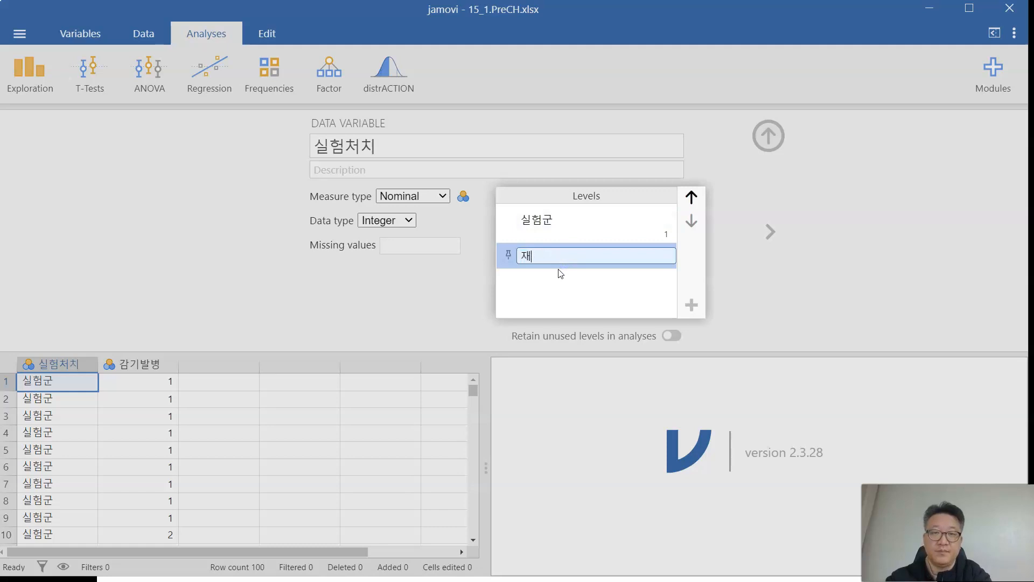
{"action": "type", "text": "대조구ㄴ"}
{"action": "key", "text": "Return"}
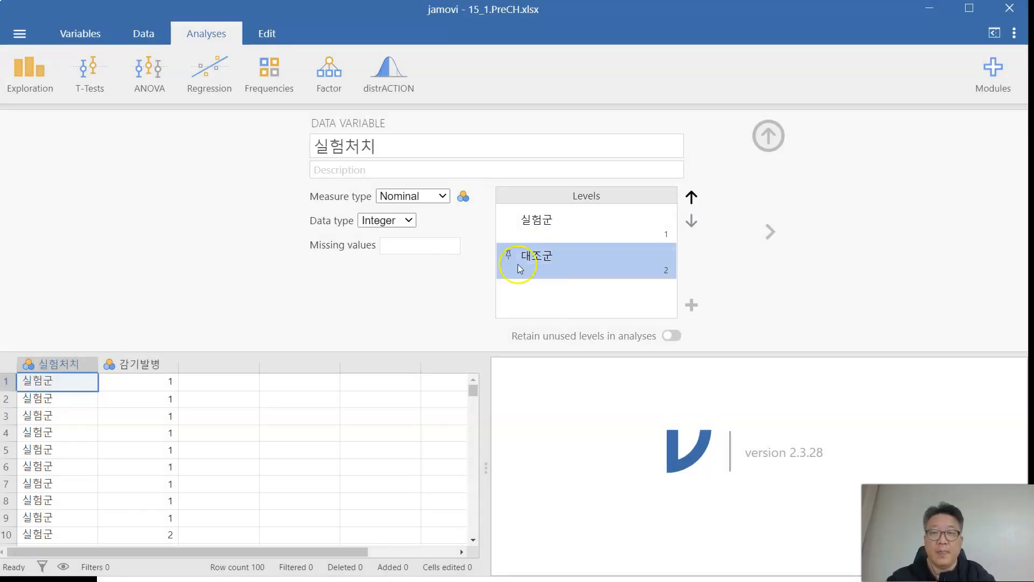
Step: Label the levels of the 감기발병 variable as 정상 for 1 and 감기 for 2, and review both variables' labels
{"action": "left_click", "coordinate": [146, 362]}
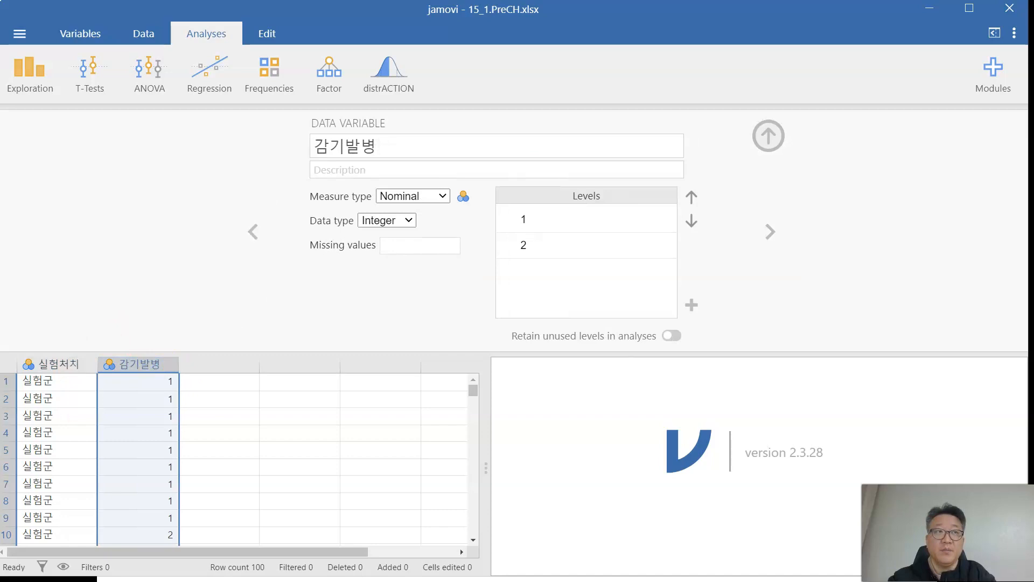
{"action": "left_click", "coordinate": [558, 218]}
{"action": "type", "text": "저ㅇ상"}
{"action": "key", "text": "Return"}
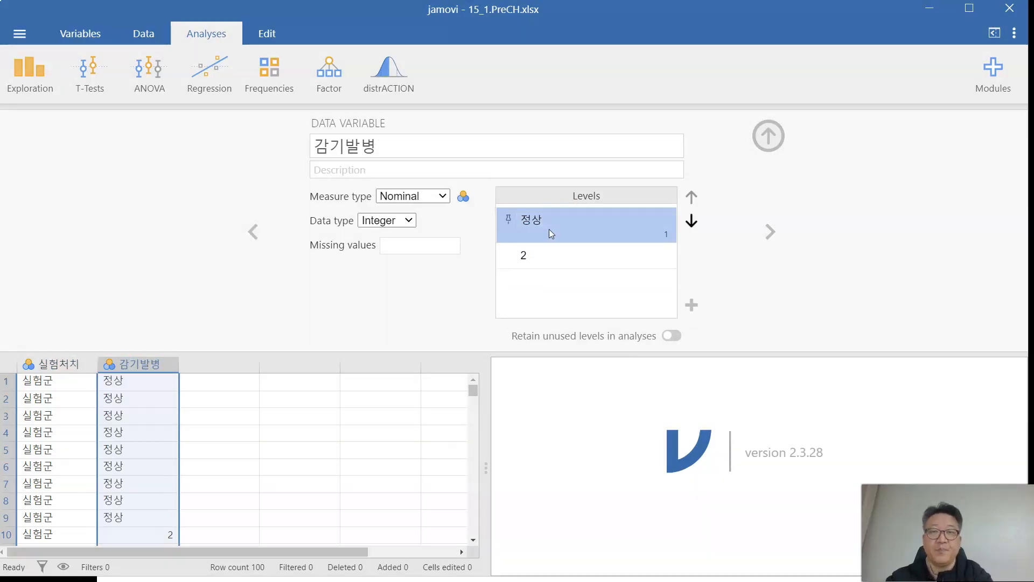
{"action": "left_click", "coordinate": [536, 253]}
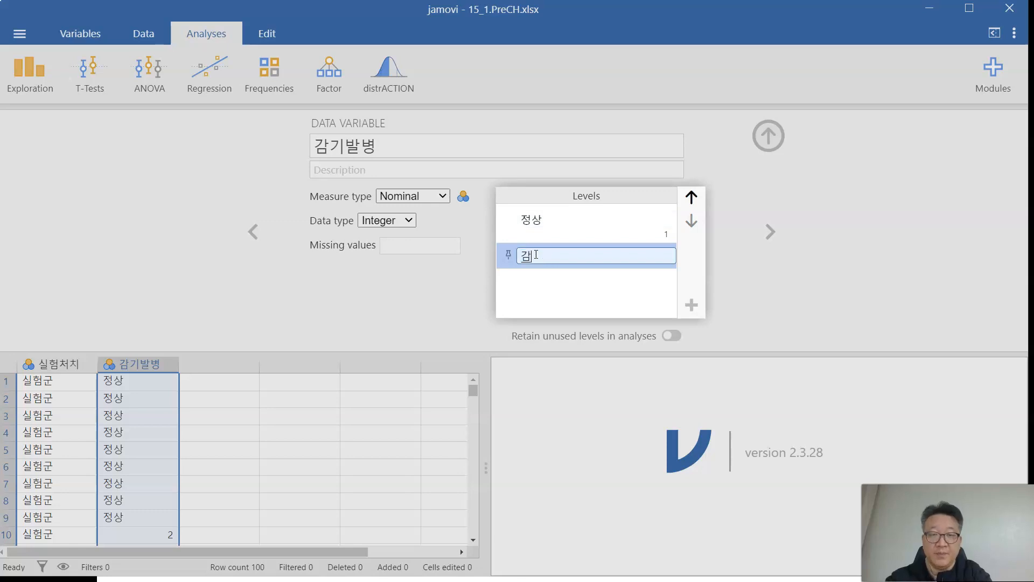
{"action": "type", "text": "감기"}
{"action": "key", "text": "Return"}
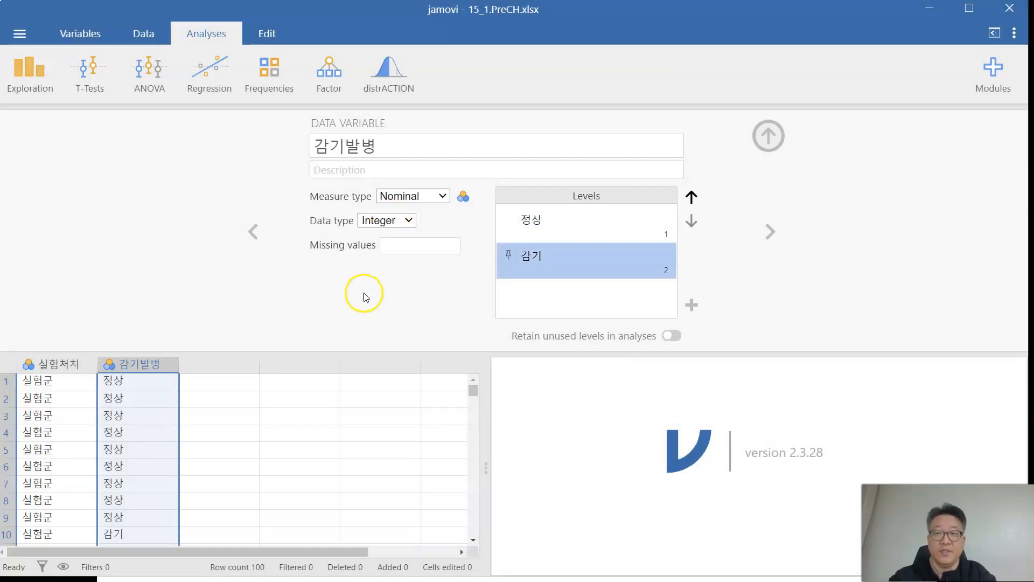
{"action": "left_click", "coordinate": [67, 364]}
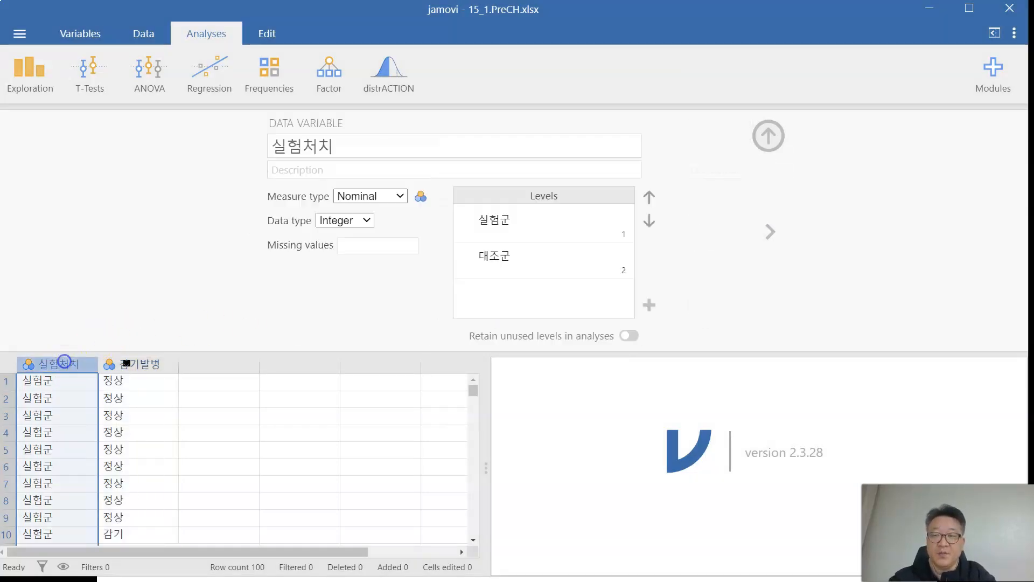
{"action": "left_click", "coordinate": [130, 364]}
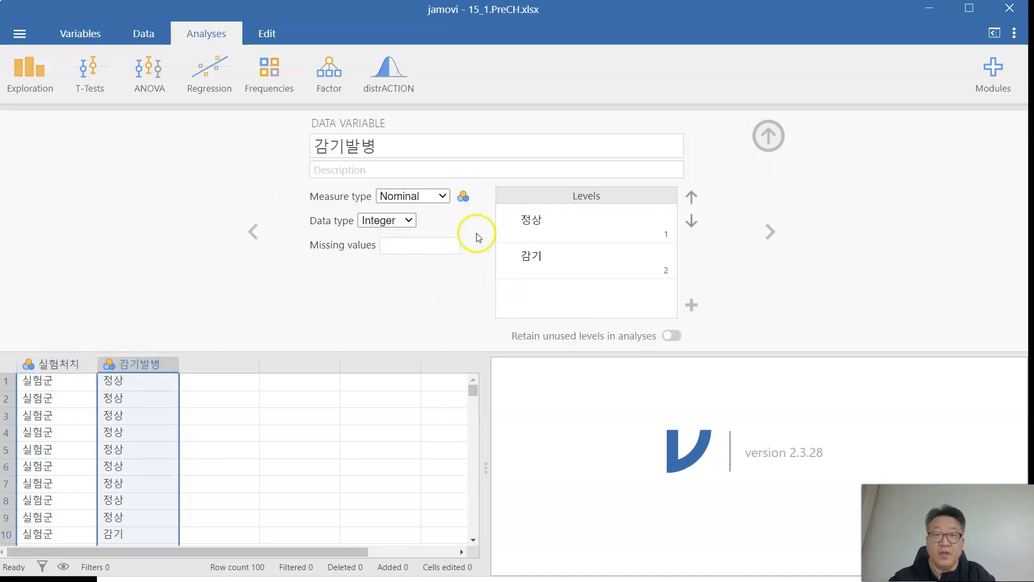
Step: Create an independent samples contingency table (χ² test of association) with 실험처치 as rows and 감기발병 as columns
{"action": "left_click", "coordinate": [276, 80]}
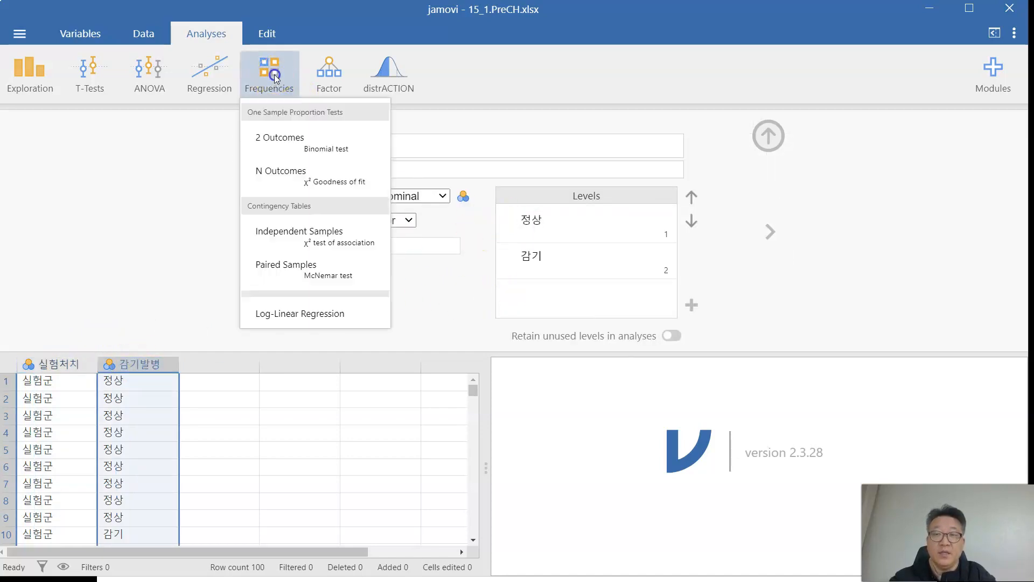
{"action": "left_click", "coordinate": [320, 250]}
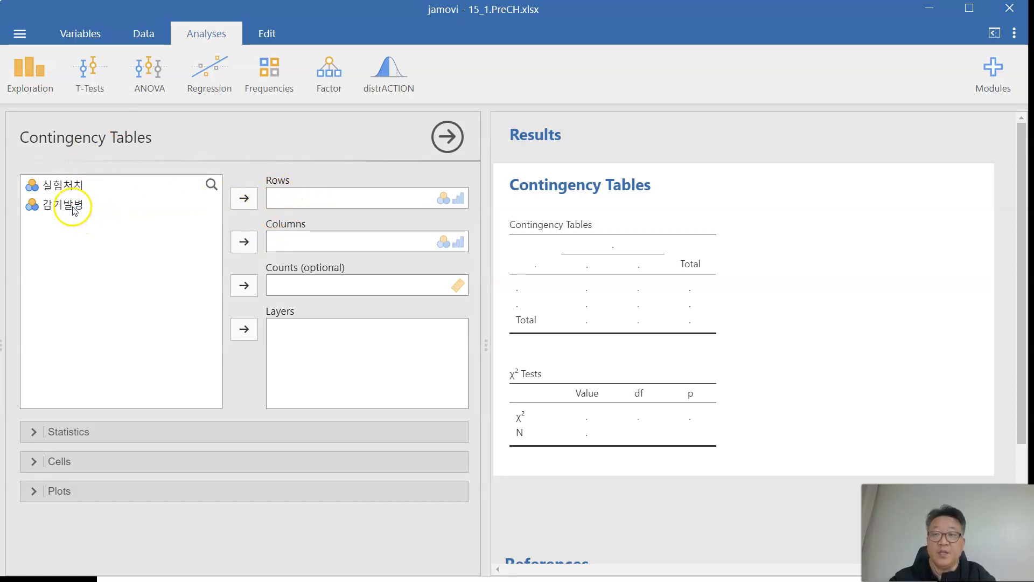
{"action": "left_click", "coordinate": [68, 186]}
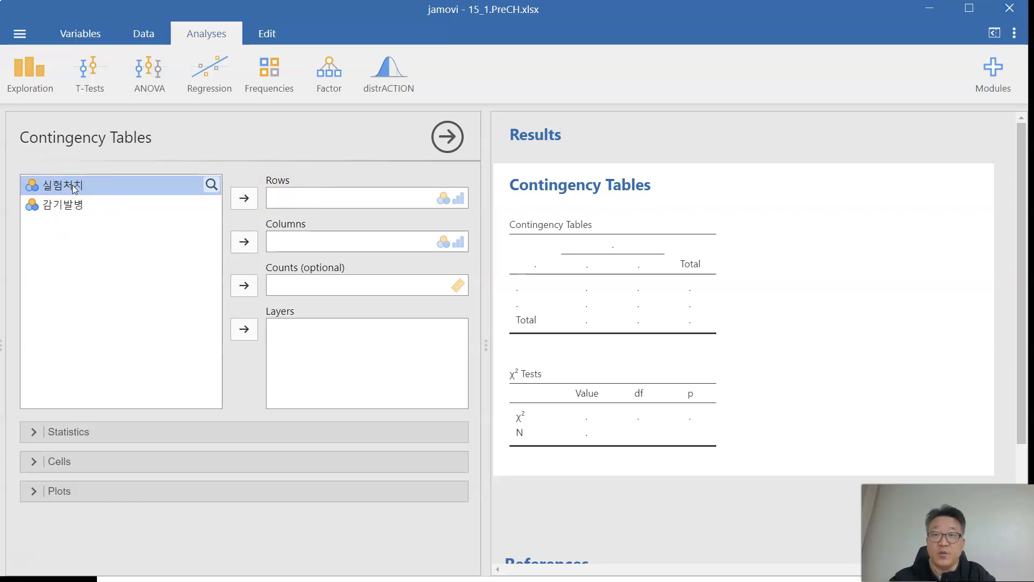
{"action": "left_click", "coordinate": [244, 198]}
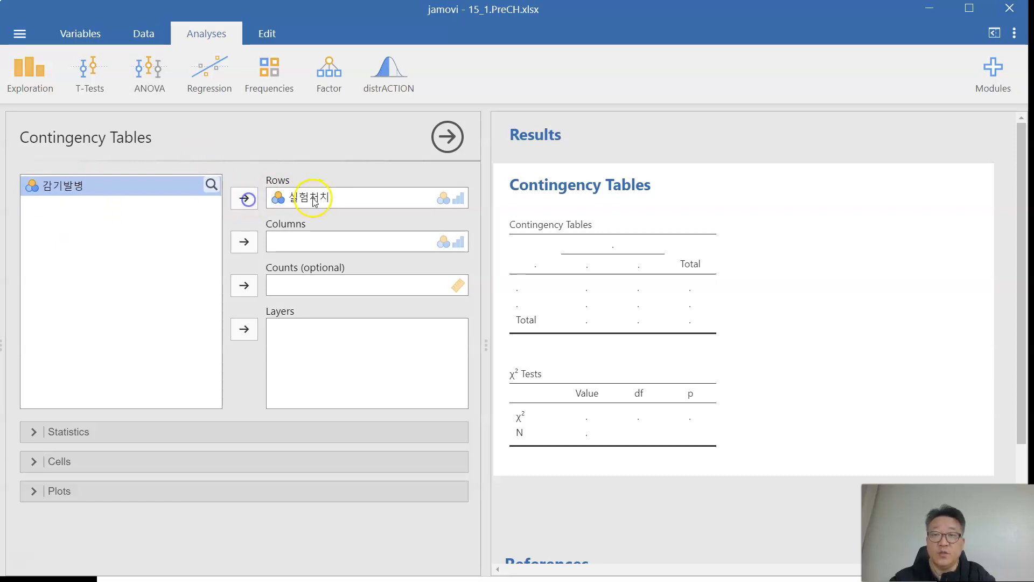
{"action": "left_click", "coordinate": [249, 244]}
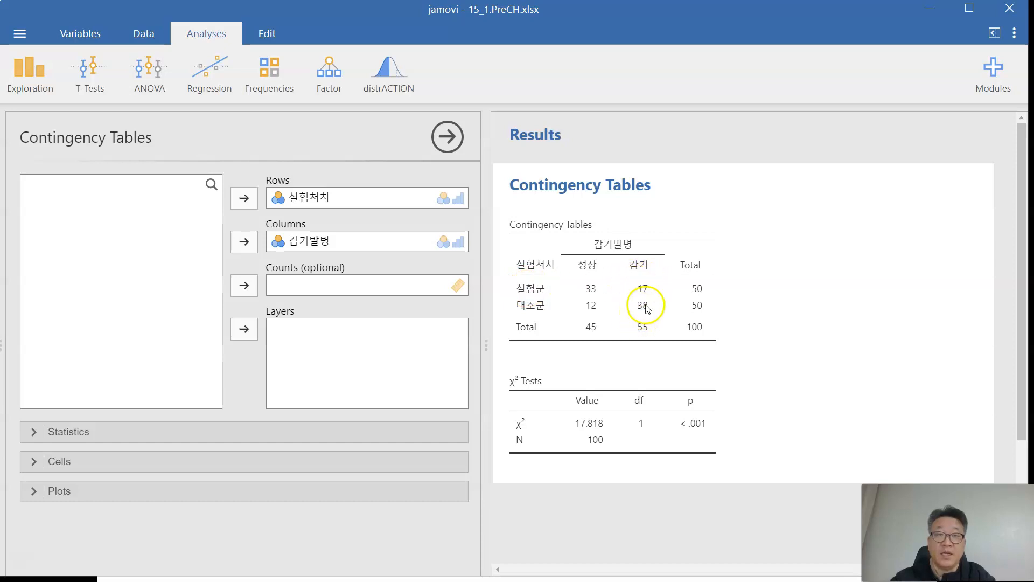
Step: Add expected counts and row percentages to the contingency table cells
{"action": "left_click", "coordinate": [272, 431]}
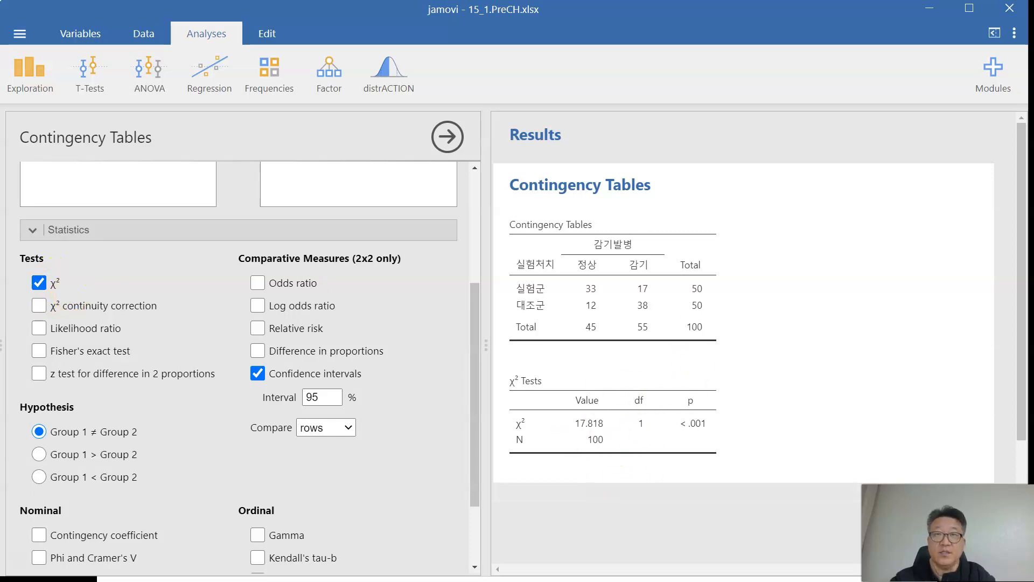
{"action": "scroll", "coordinate": [393, 307], "scroll_direction": "down", "scroll_amount": 2}
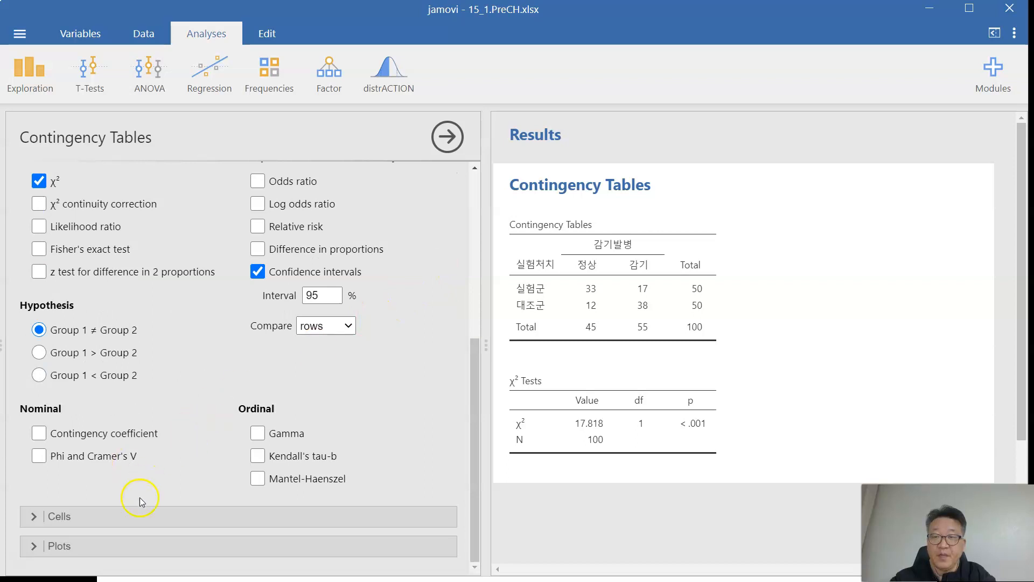
{"action": "left_click", "coordinate": [139, 514]}
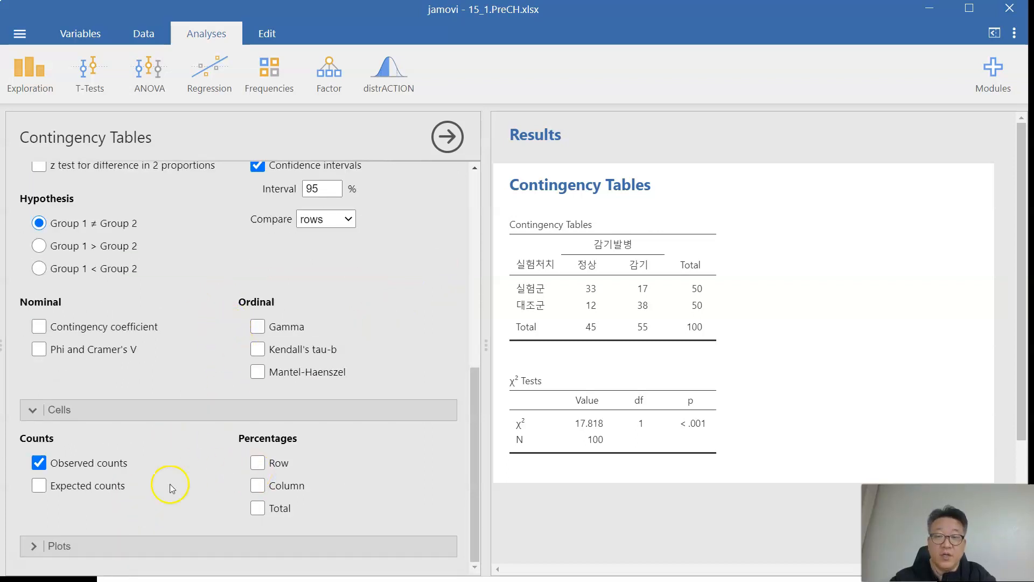
{"action": "left_click", "coordinate": [80, 490]}
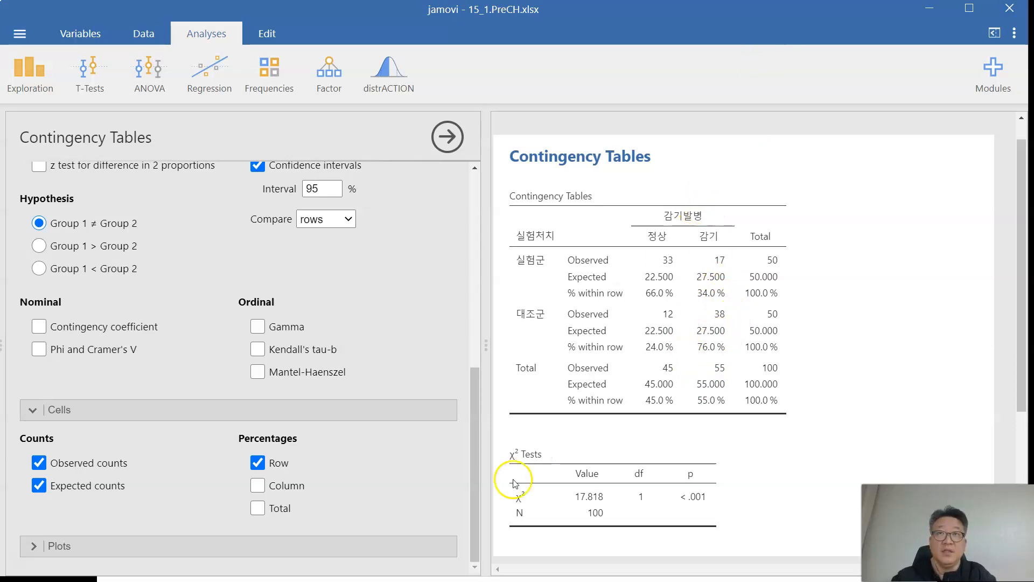
Step: Add a bar plot of the contingency table to the results
{"action": "left_click", "coordinate": [351, 545]}
{"action": "scroll", "coordinate": [875, 331], "scroll_direction": "down", "scroll_amount": 4}
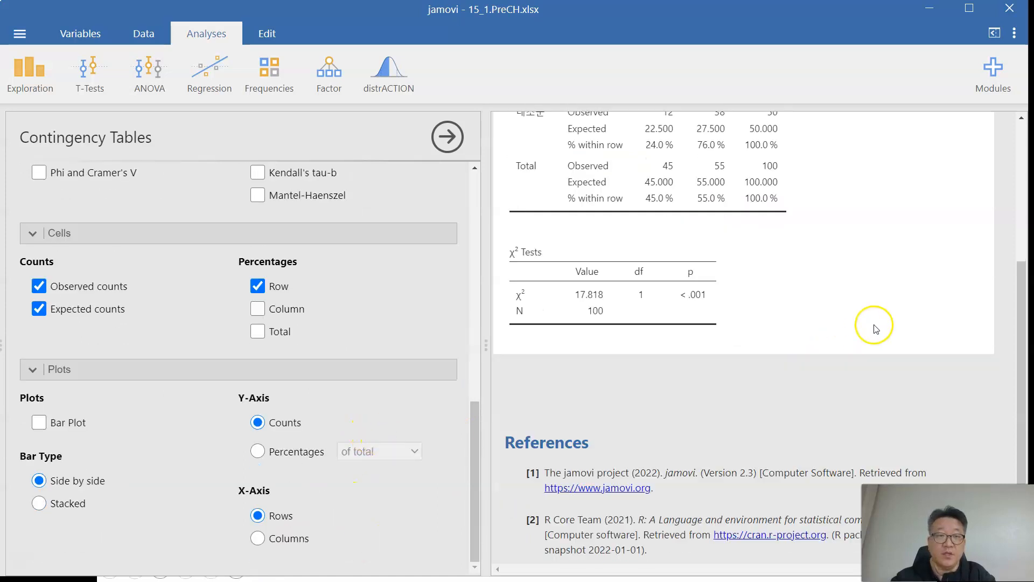
{"action": "left_click", "coordinate": [76, 426]}
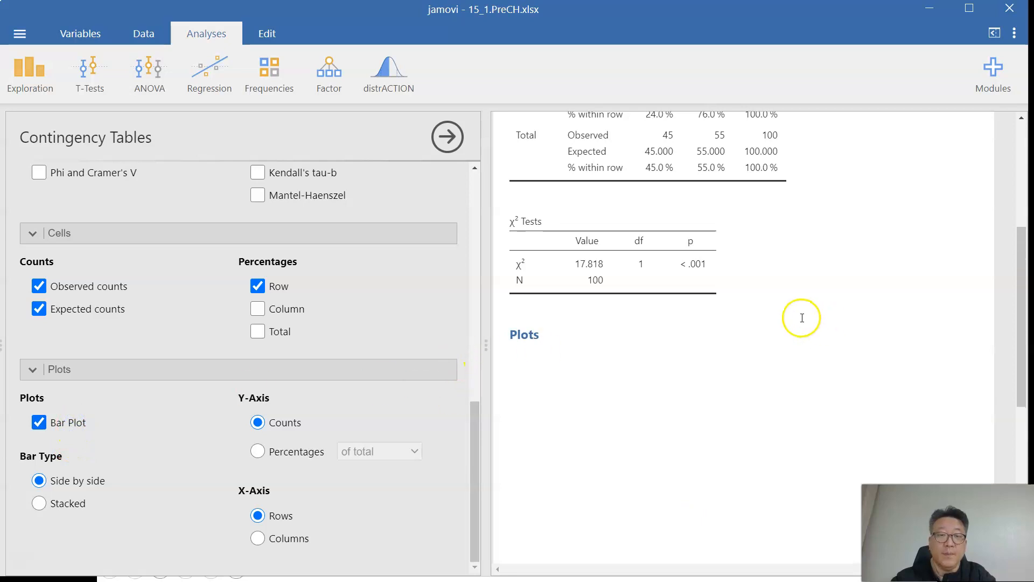
{"action": "scroll", "coordinate": [800, 319], "scroll_direction": "down", "scroll_amount": 3}
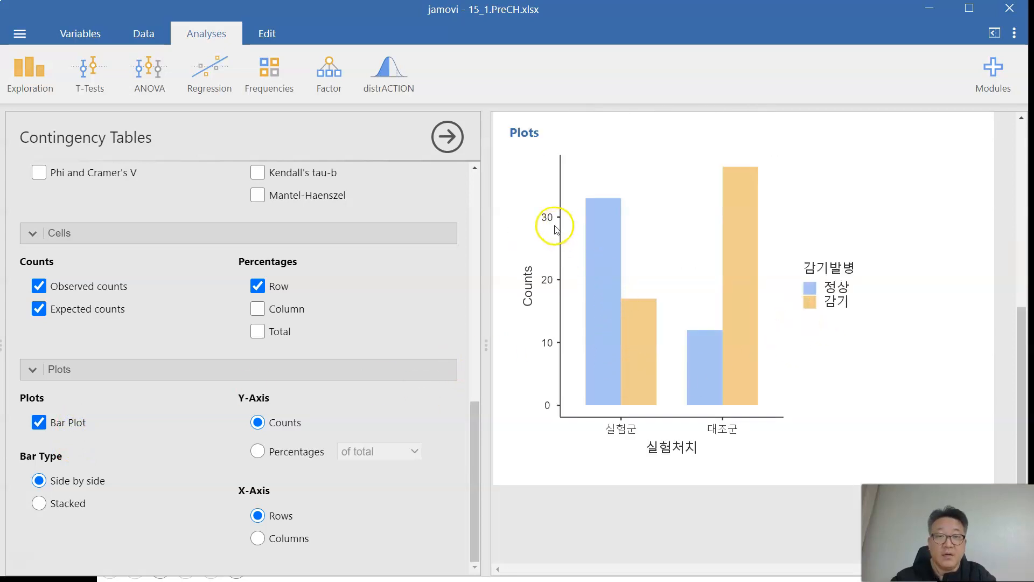
Step: Set the bar plot's y-axis to percentages within rows and compare the bars with the table's row percentages
{"action": "left_click", "coordinate": [257, 455]}
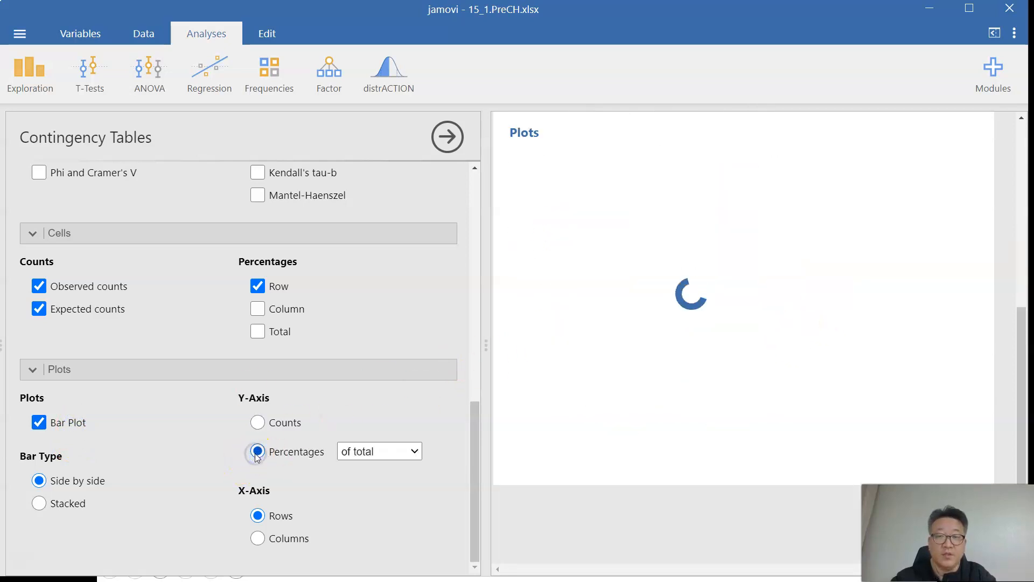
{"action": "left_click", "coordinate": [390, 452]}
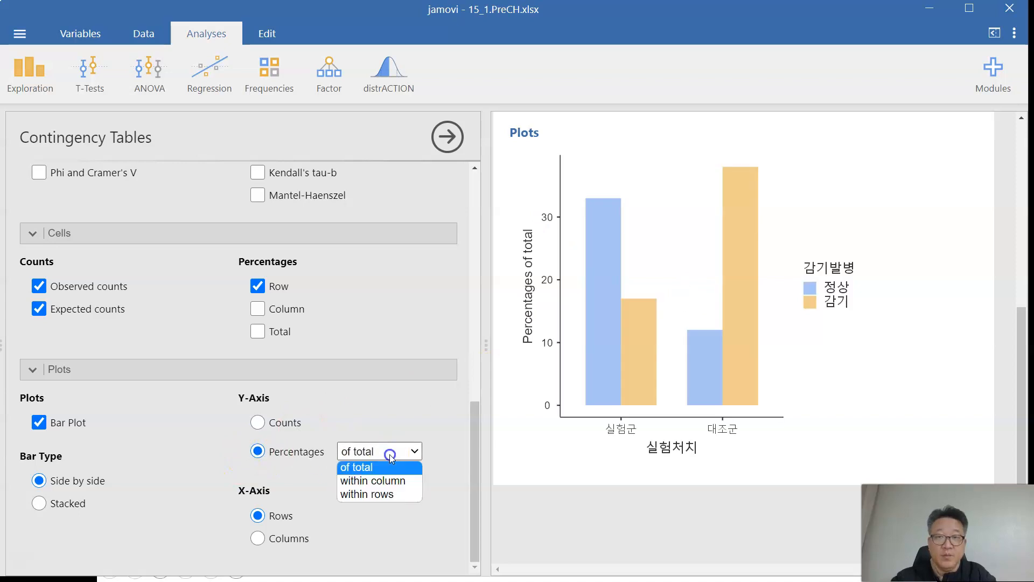
{"action": "left_click", "coordinate": [407, 497]}
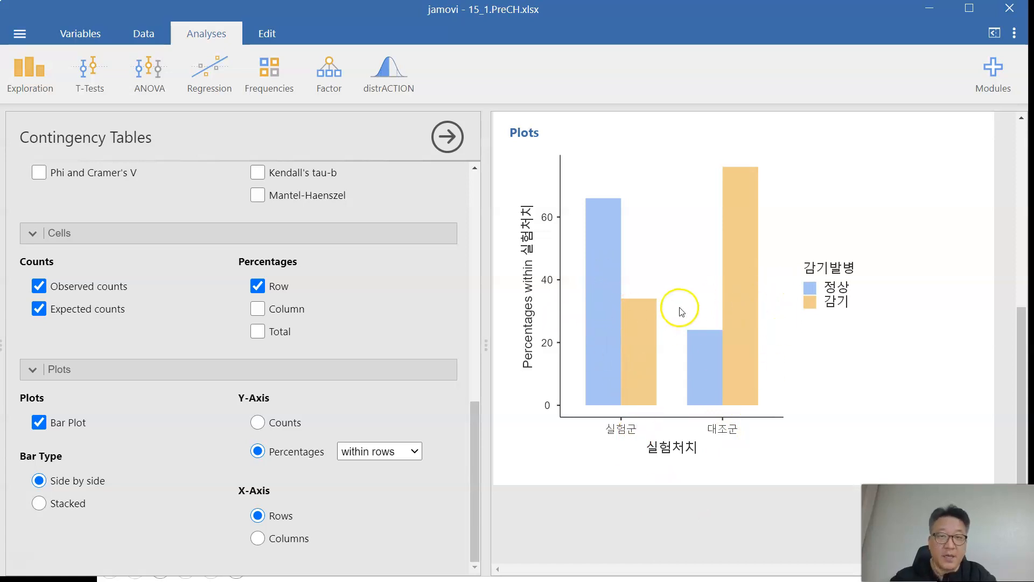
{"action": "scroll", "coordinate": [698, 295], "scroll_direction": "up", "scroll_amount": 5}
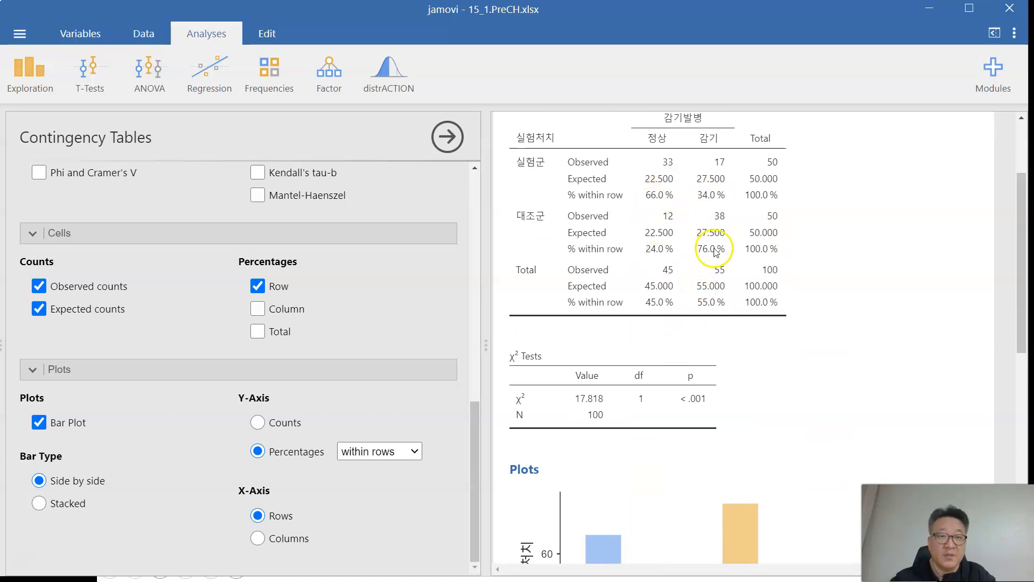
{"action": "scroll", "coordinate": [679, 377], "scroll_direction": "down", "scroll_amount": 5}
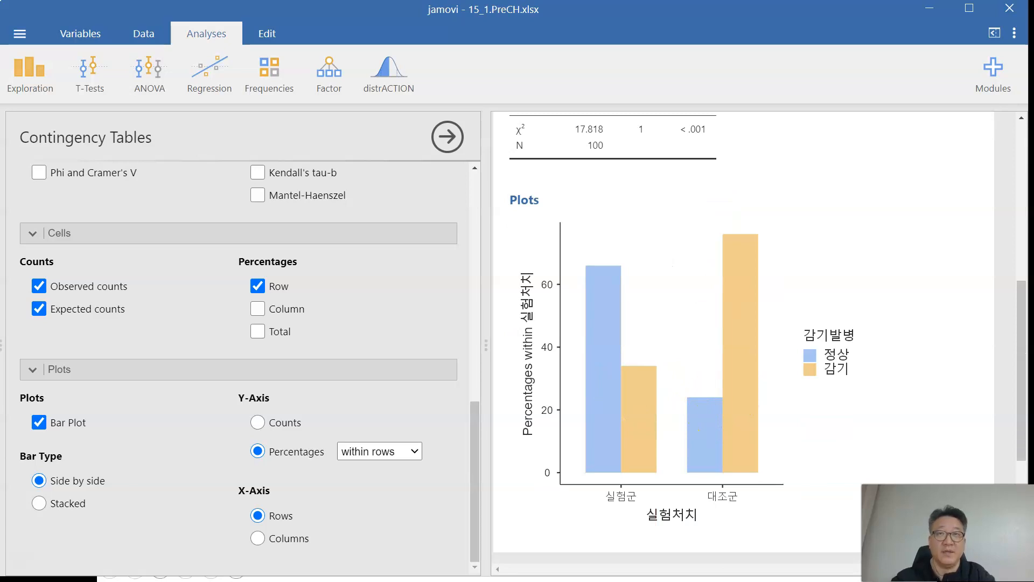
Step: Add the relative risk to the comparative measures of the contingency table analysis
{"action": "scroll", "coordinate": [392, 370], "scroll_direction": "up", "scroll_amount": 5}
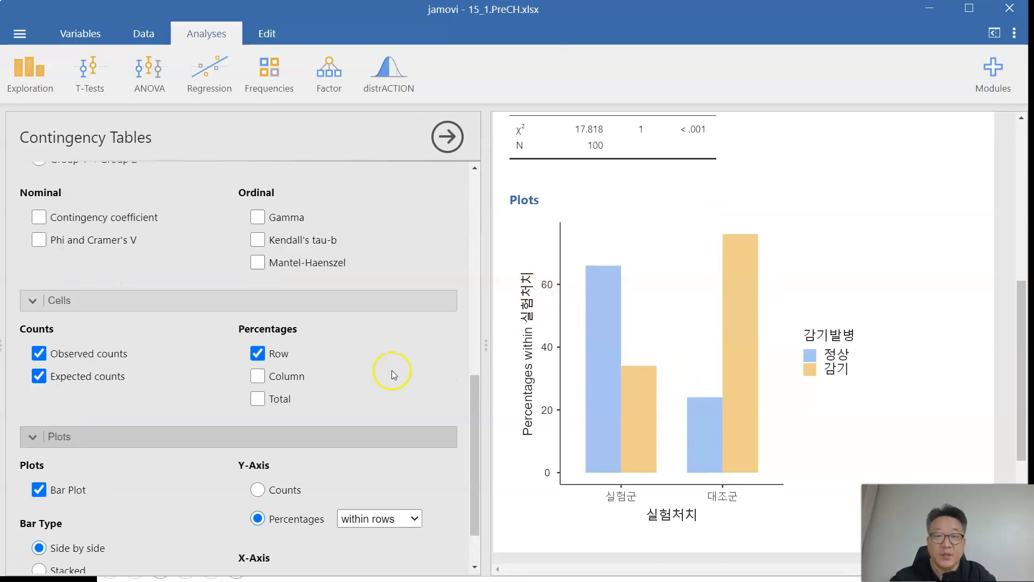
{"action": "scroll", "coordinate": [399, 322], "scroll_direction": "up", "scroll_amount": 4}
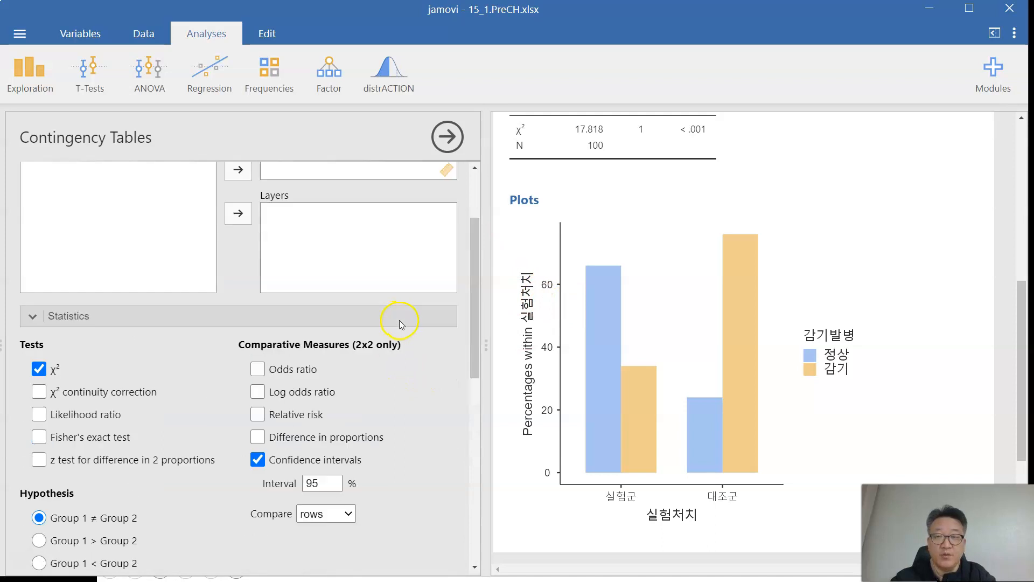
{"action": "scroll", "coordinate": [371, 304], "scroll_direction": "down", "scroll_amount": 2}
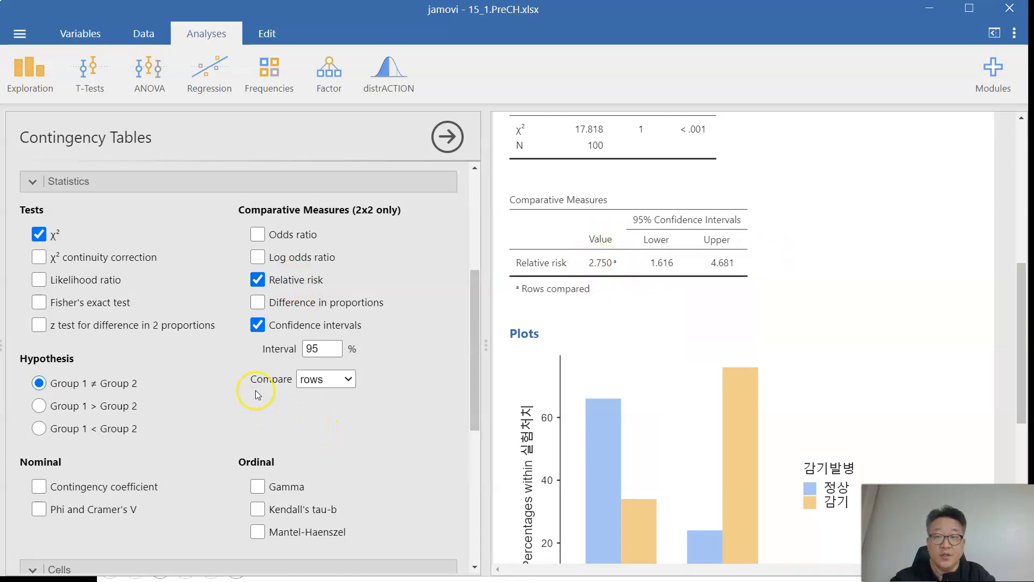
Step: Check the comparison direction options for the relative risk and review the counts and row percentages in the contingency table
{"action": "left_click", "coordinate": [323, 382]}
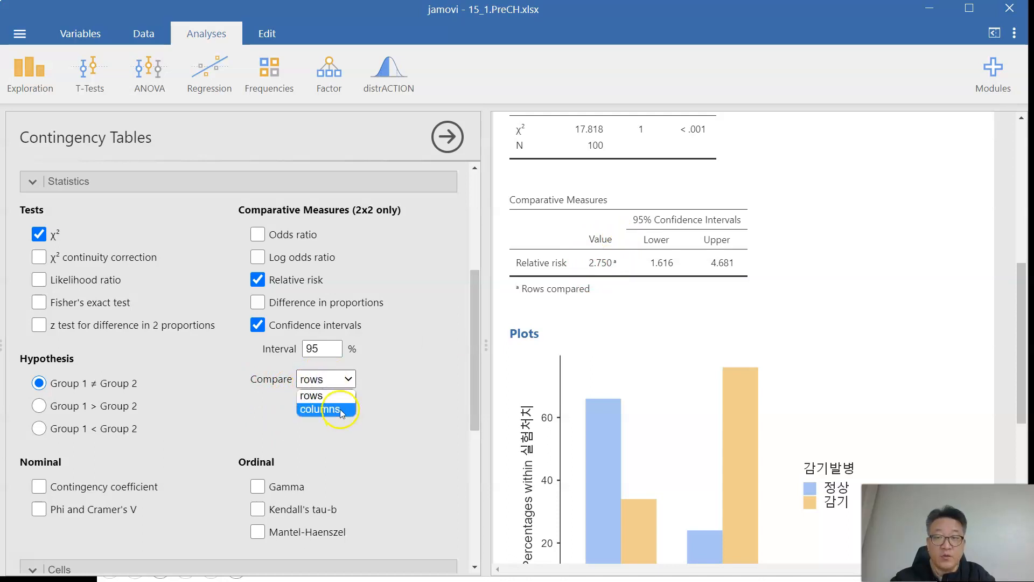
{"action": "left_click", "coordinate": [397, 368]}
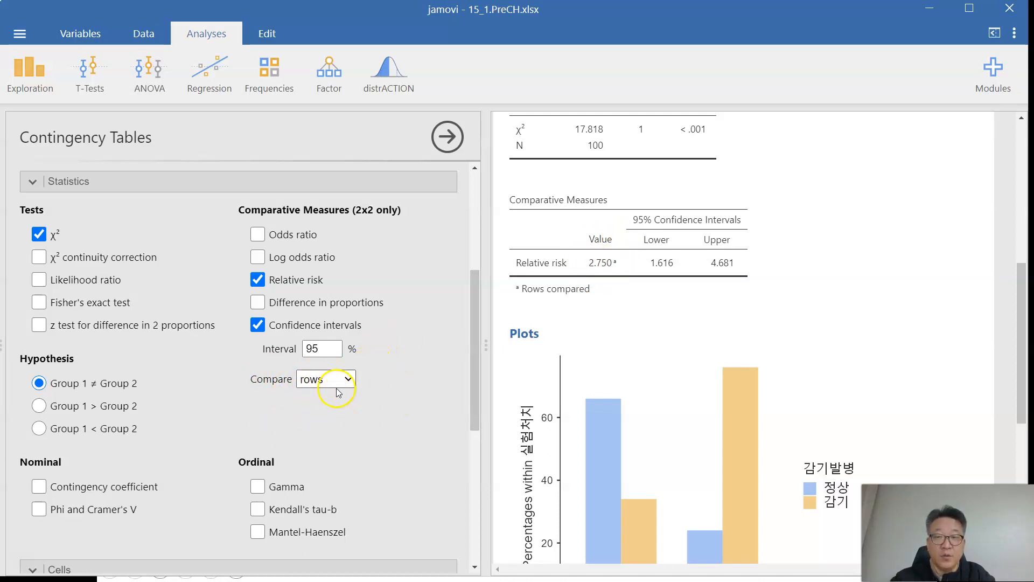
{"action": "scroll", "coordinate": [352, 373], "scroll_direction": "up", "scroll_amount": 5}
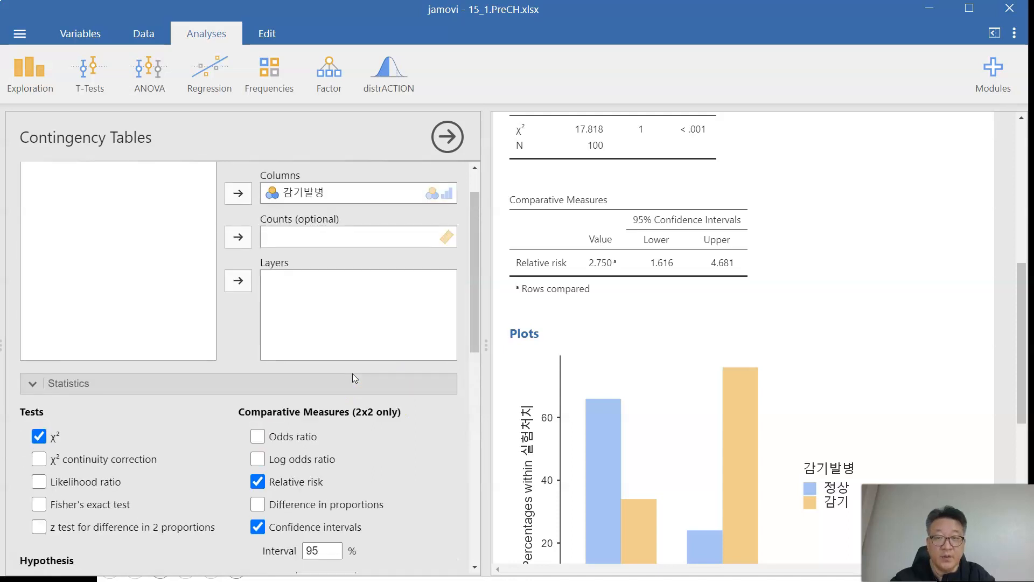
{"action": "scroll", "coordinate": [561, 263], "scroll_direction": "up", "scroll_amount": 6}
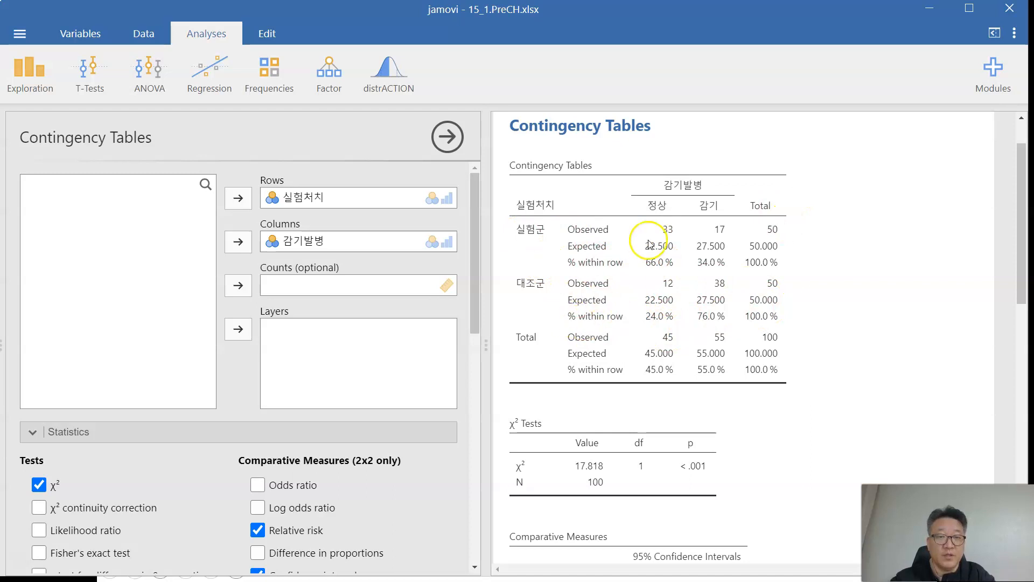
Step: Compare the relative risk and its confidence interval with the contingency table's counts and row percentages and with the bar plot
{"action": "scroll", "coordinate": [598, 431], "scroll_direction": "down", "scroll_amount": 5}
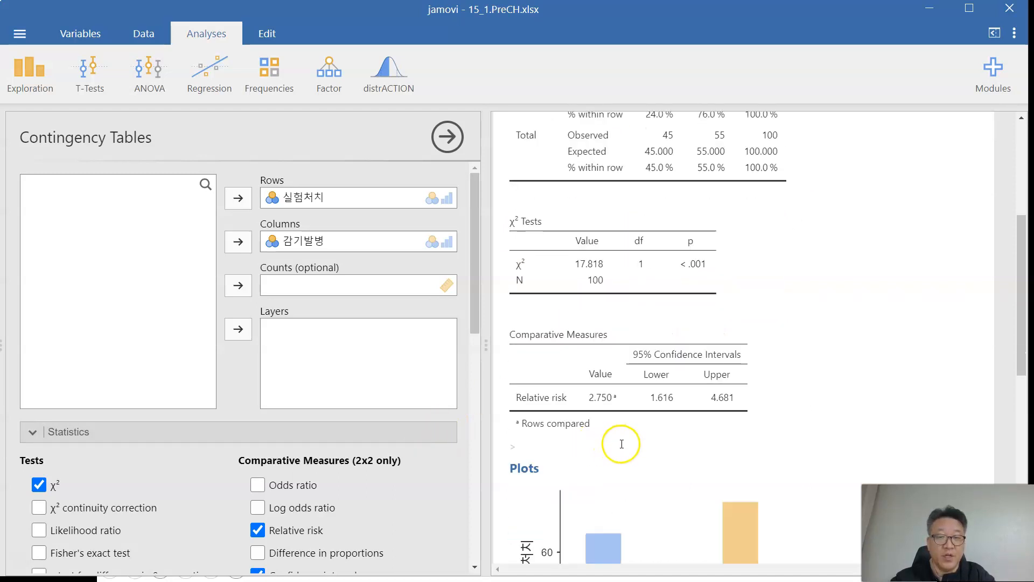
{"action": "scroll", "coordinate": [346, 455], "scroll_direction": "down", "scroll_amount": 3}
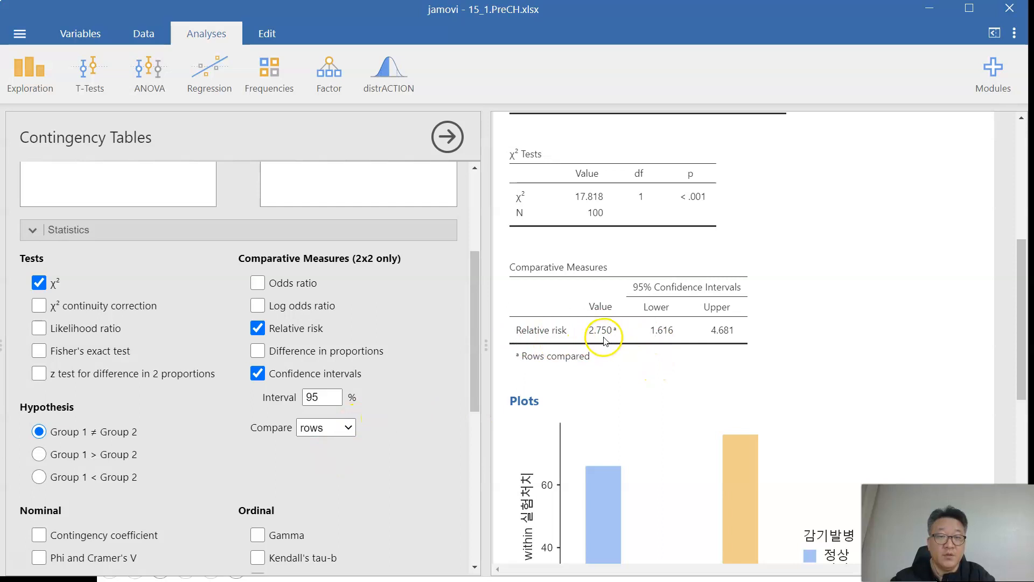
{"action": "scroll", "coordinate": [668, 322], "scroll_direction": "up", "scroll_amount": 5}
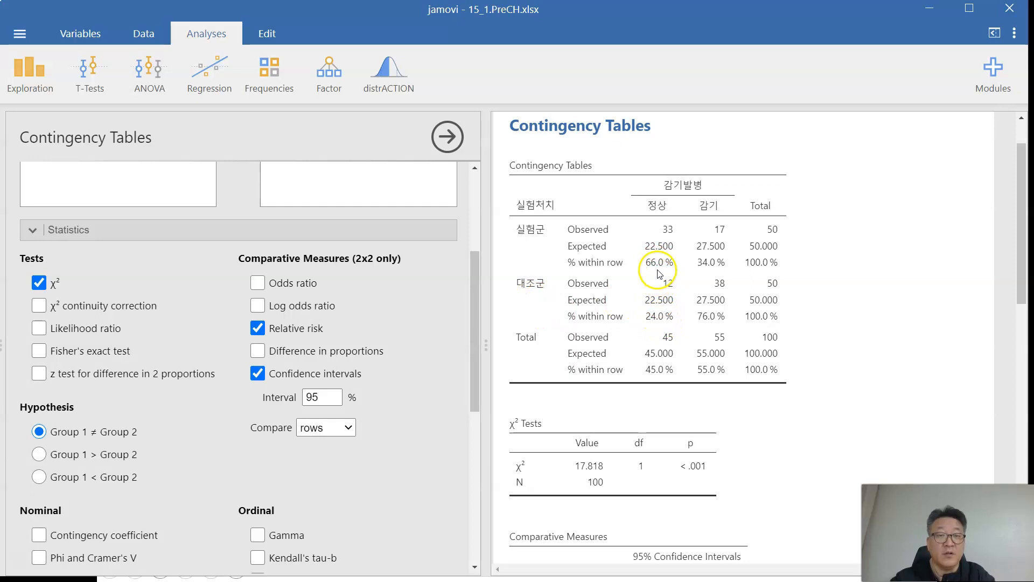
{"action": "scroll", "coordinate": [658, 306], "scroll_direction": "down", "scroll_amount": 3}
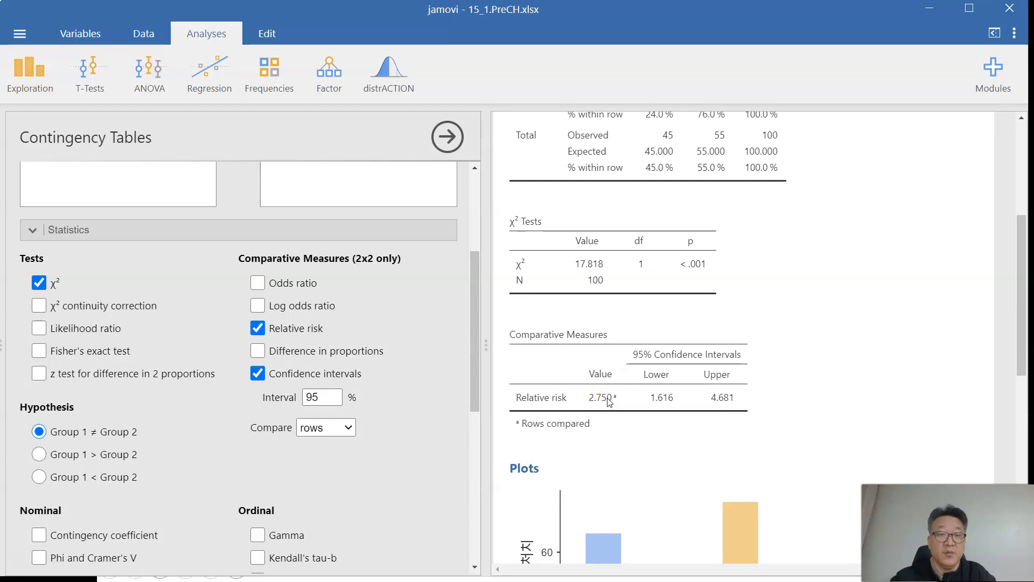
{"action": "scroll", "coordinate": [608, 401], "scroll_direction": "up", "scroll_amount": 2}
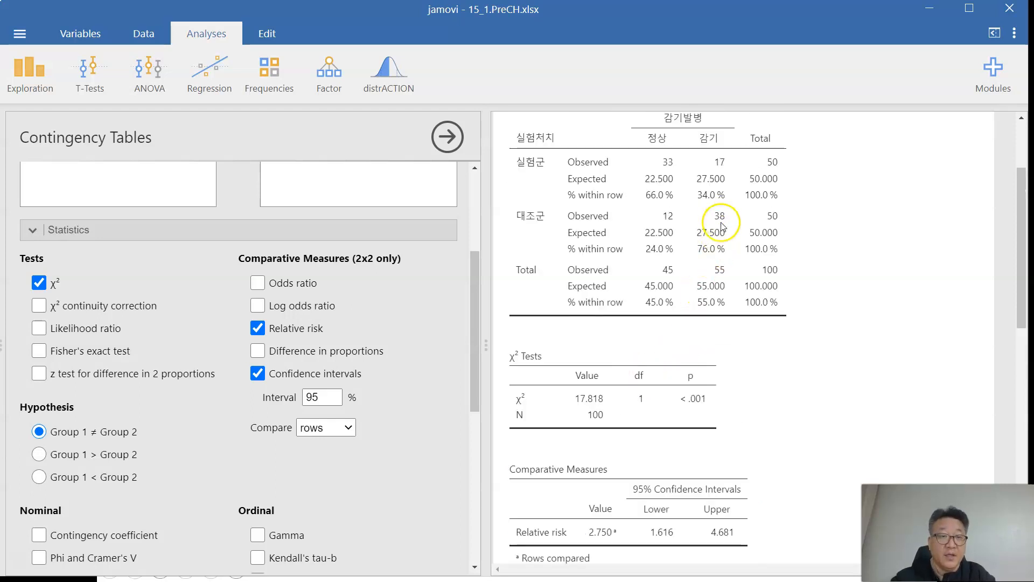
{"action": "scroll", "coordinate": [611, 375], "scroll_direction": "down", "scroll_amount": 6}
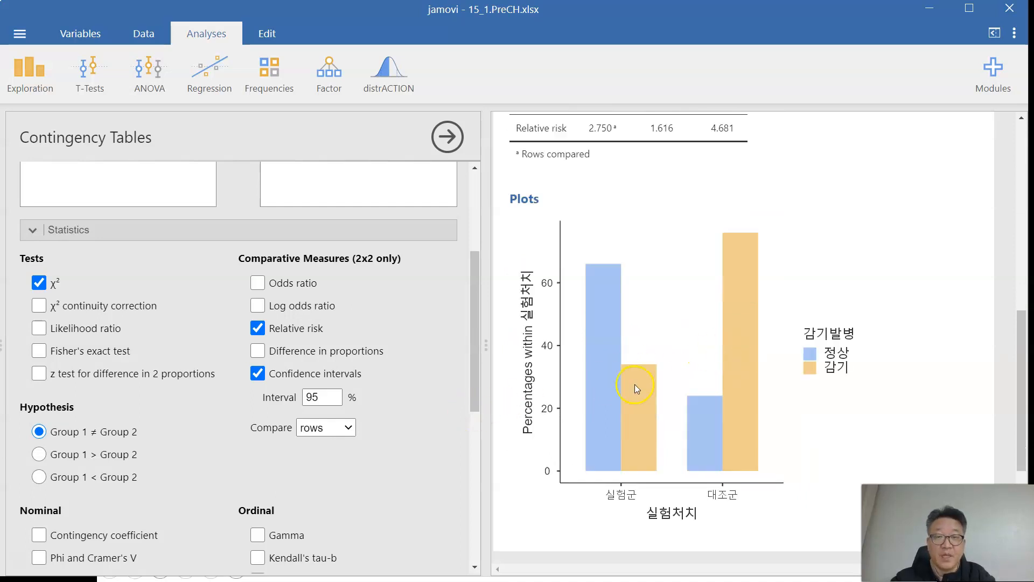
{"action": "scroll", "coordinate": [381, 442], "scroll_direction": "down", "scroll_amount": 5}
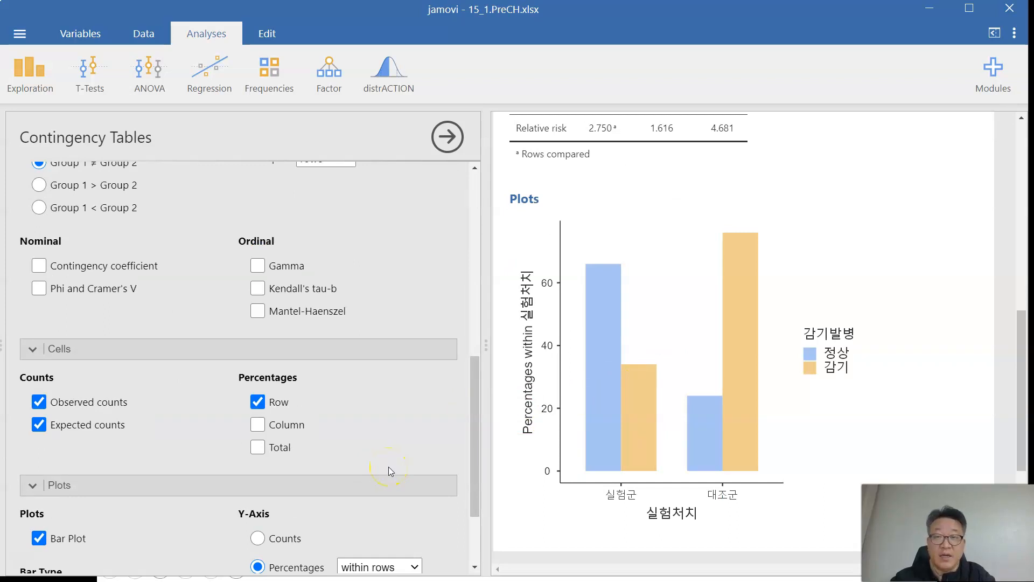
{"action": "scroll", "coordinate": [388, 466], "scroll_direction": "down", "scroll_amount": 2}
{"action": "scroll", "coordinate": [385, 468], "scroll_direction": "up", "scroll_amount": 10}
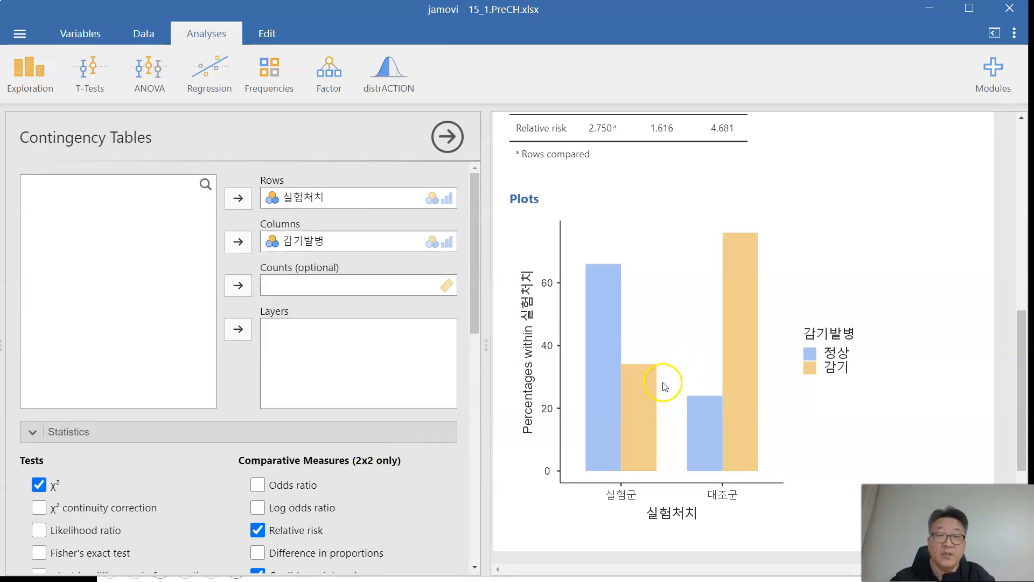
{"action": "scroll", "coordinate": [664, 386], "scroll_direction": "up", "scroll_amount": 9}
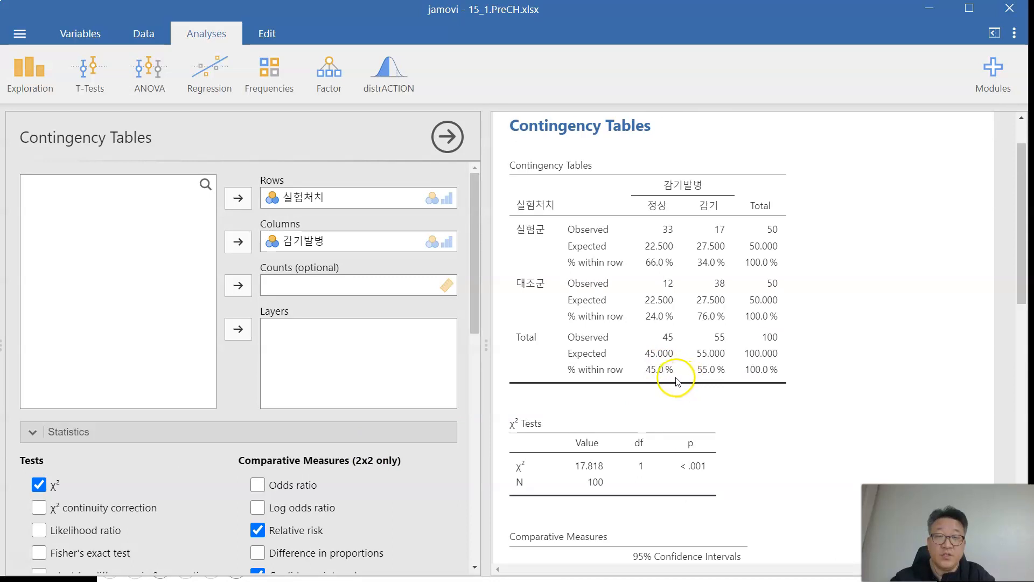
{"action": "scroll", "coordinate": [669, 381], "scroll_direction": "up", "scroll_amount": 1}
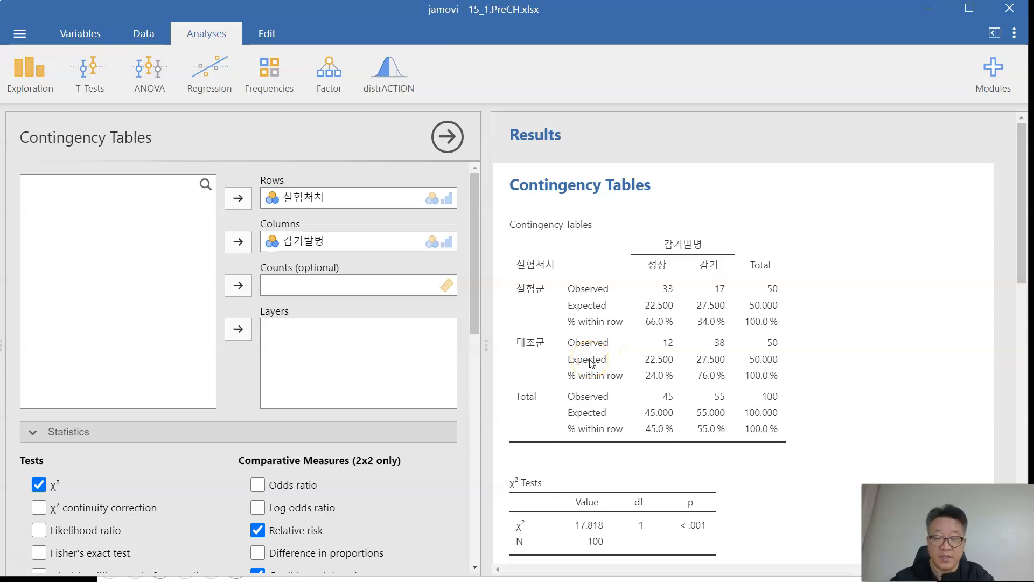
Step: Switch to the Excel workbook 15_1.수정잔차 계산.xlsx and examine its observed and expected counts and the adjusted residual calculation block
{"action": "key", "text": "alt+Tab"}
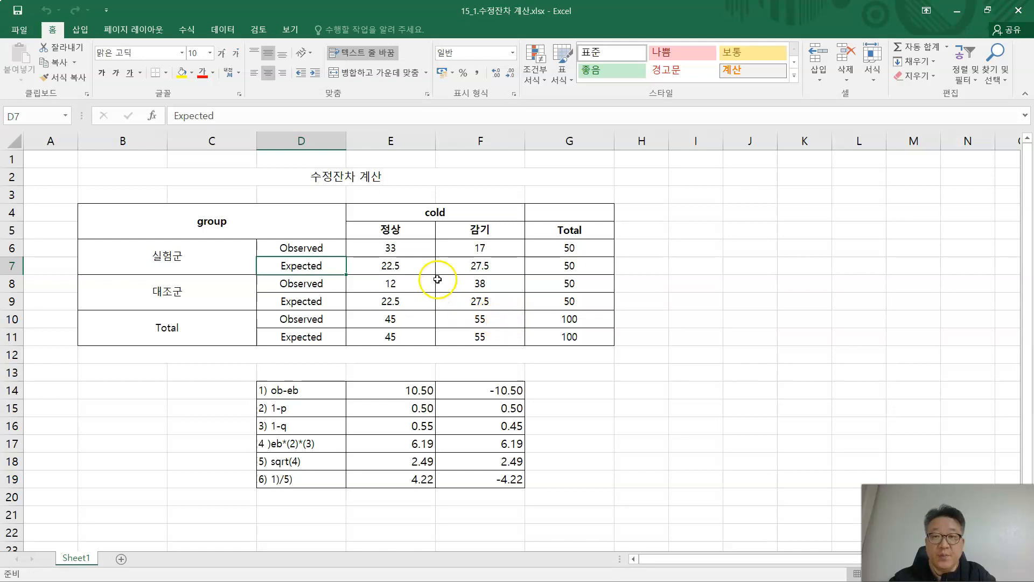
{"action": "left_click", "coordinate": [335, 251]}
{"action": "left_click_drag", "start_coordinate": [388, 253], "coordinate": [537, 253]}
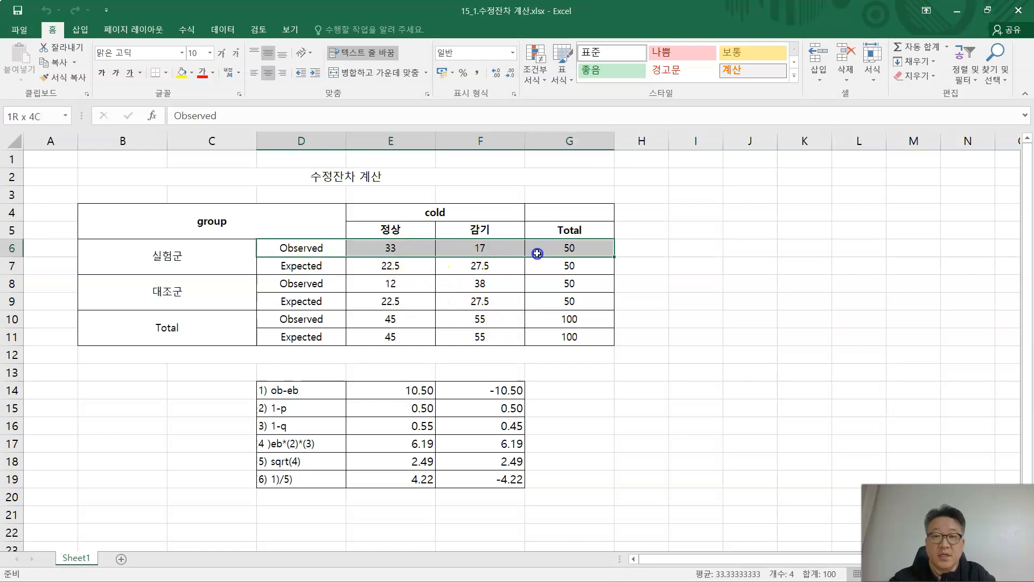
{"action": "left_click", "coordinate": [315, 266]}
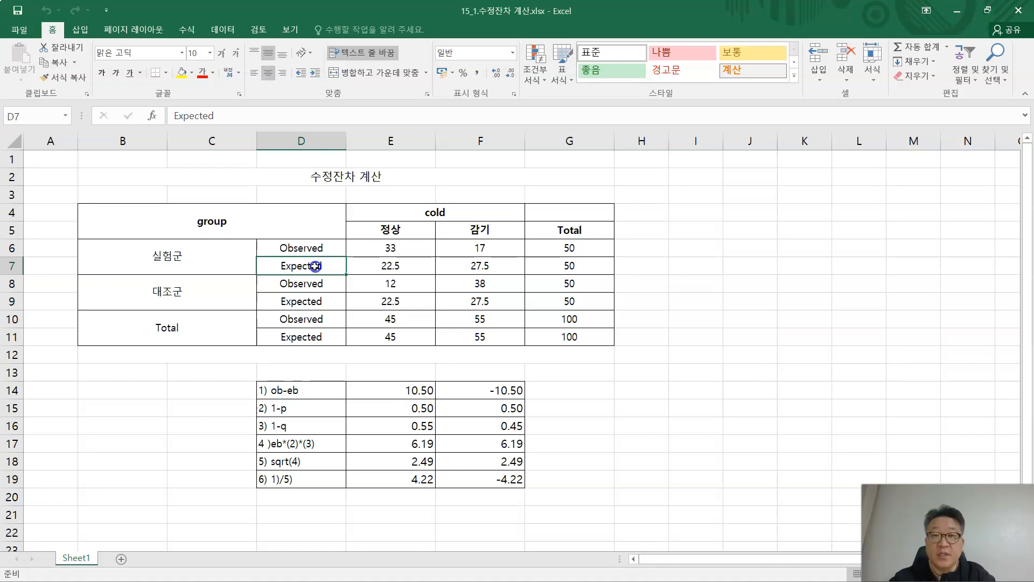
{"action": "left_click", "coordinate": [383, 251]}
{"action": "left_click_drag", "start_coordinate": [247, 231], "coordinate": [546, 330]}
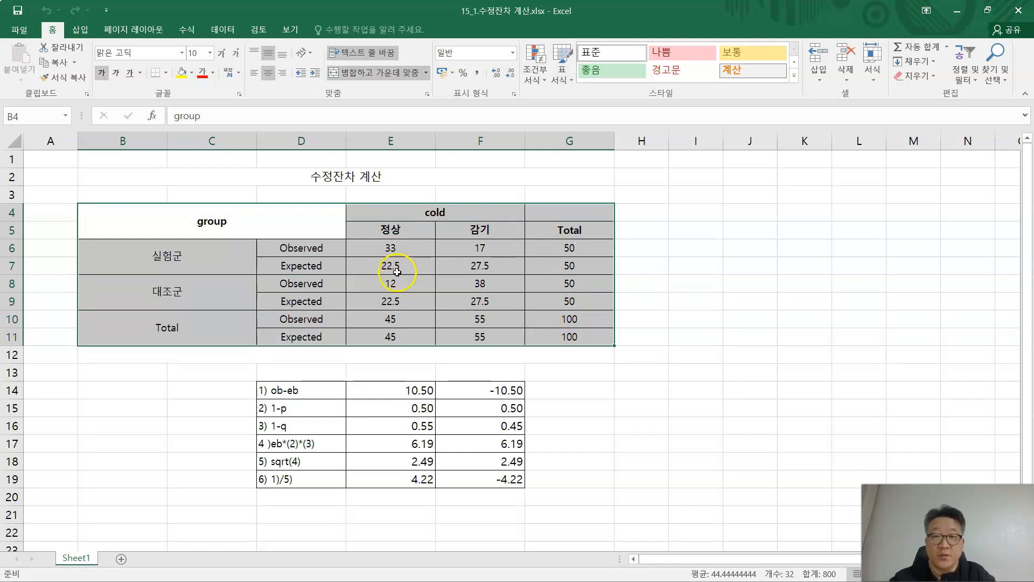
{"action": "left_click_drag", "start_coordinate": [383, 247], "coordinate": [552, 336]}
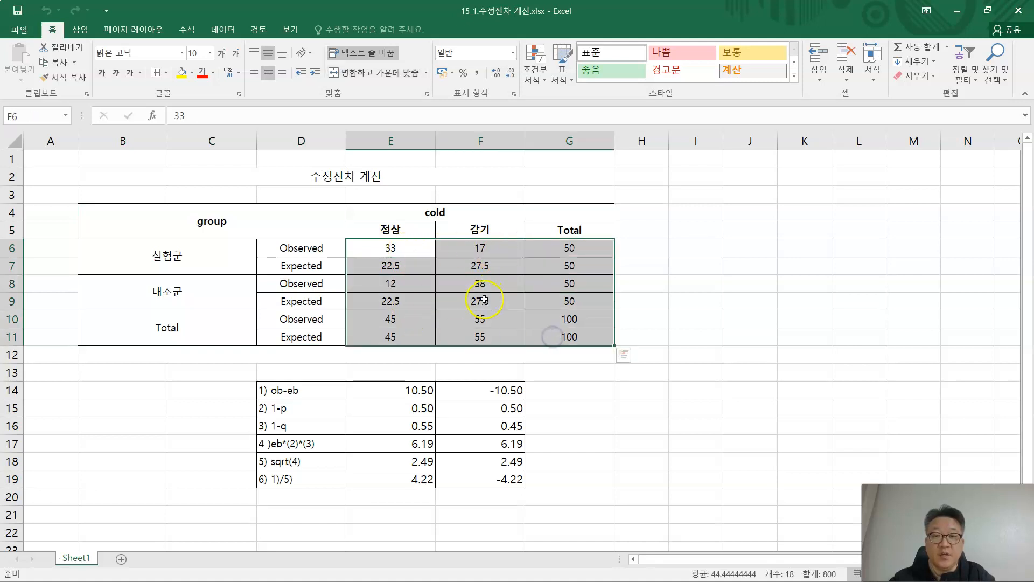
{"action": "left_click_drag", "start_coordinate": [342, 390], "coordinate": [488, 479]}
{"action": "left_click", "coordinate": [610, 381]}
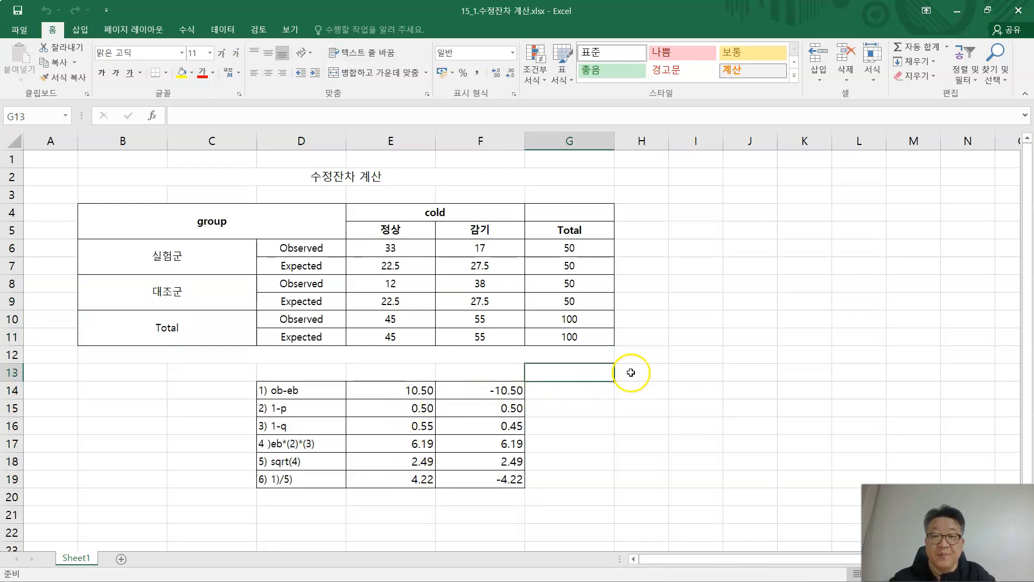
Step: Compare the 실험군 and 대조군 counts with the adjusted residuals in E19:F19, and switch to the 동질성 검정 slide
{"action": "left_click", "coordinate": [219, 259]}
{"action": "left_click_drag", "start_coordinate": [219, 259], "coordinate": [531, 260]}
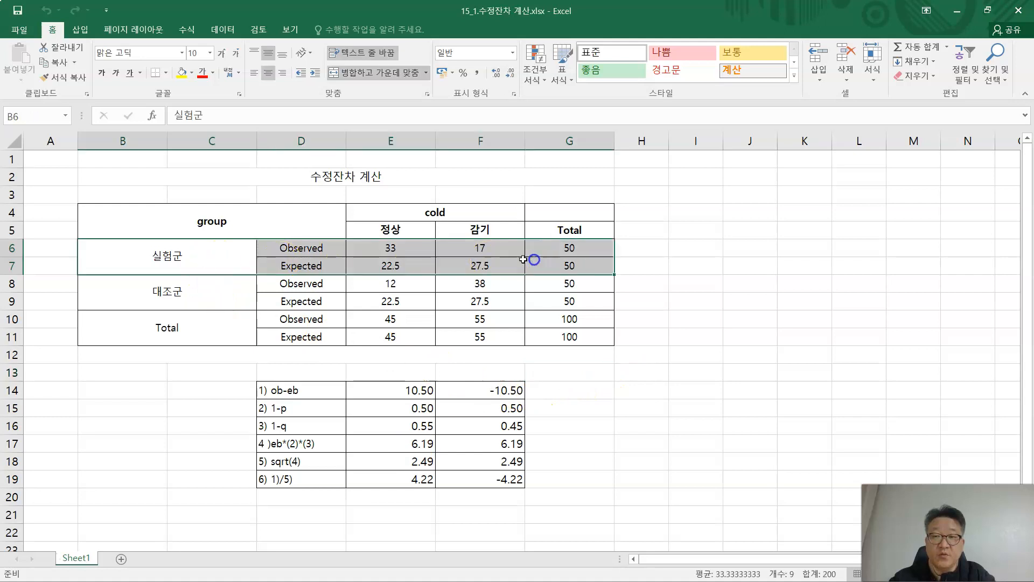
{"action": "left_click_drag", "start_coordinate": [389, 250], "coordinate": [398, 300]}
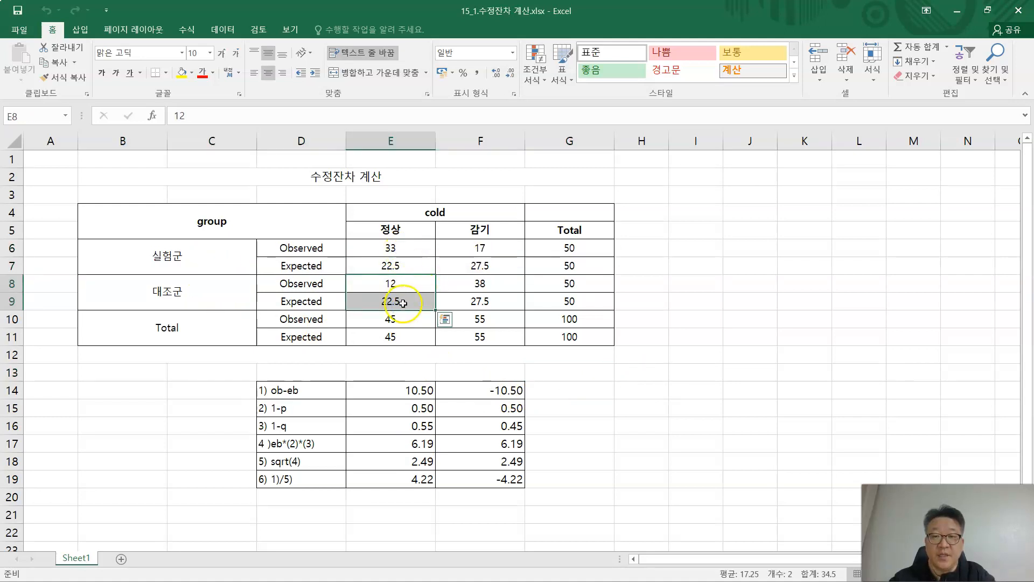
{"action": "left_click", "coordinate": [413, 479]}
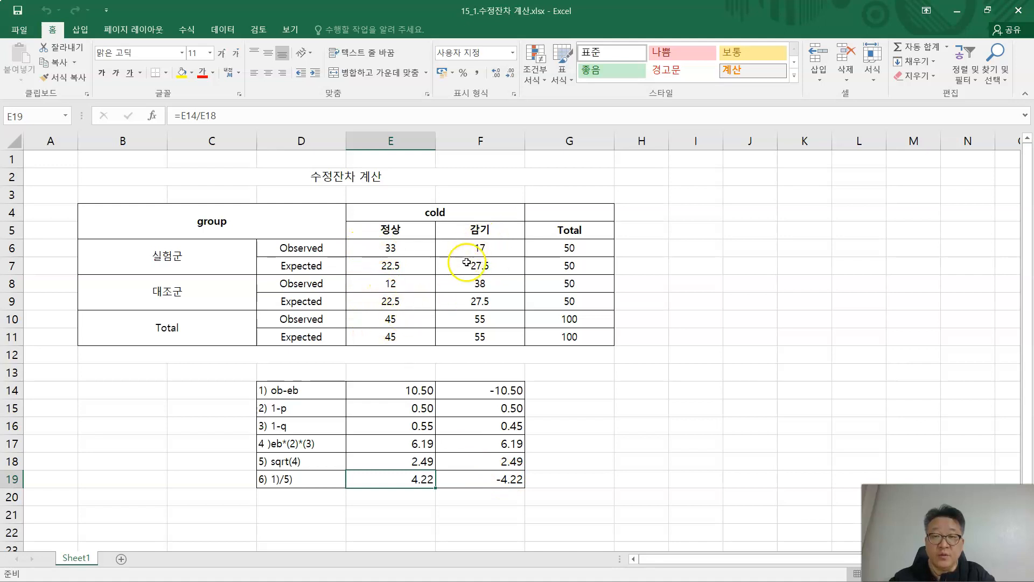
{"action": "left_click_drag", "start_coordinate": [420, 482], "coordinate": [483, 483]}
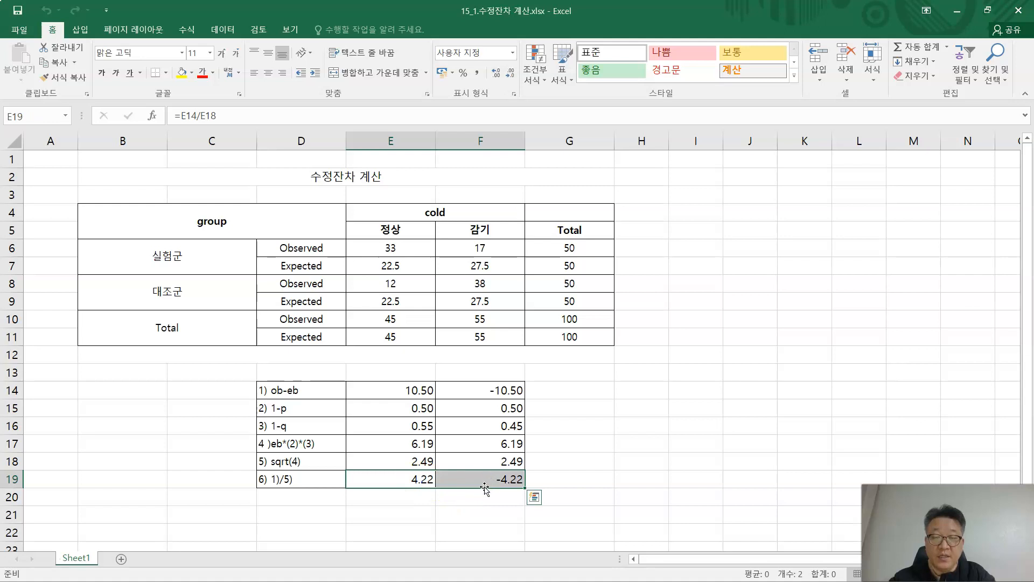
{"action": "left_click", "coordinate": [462, 496]}
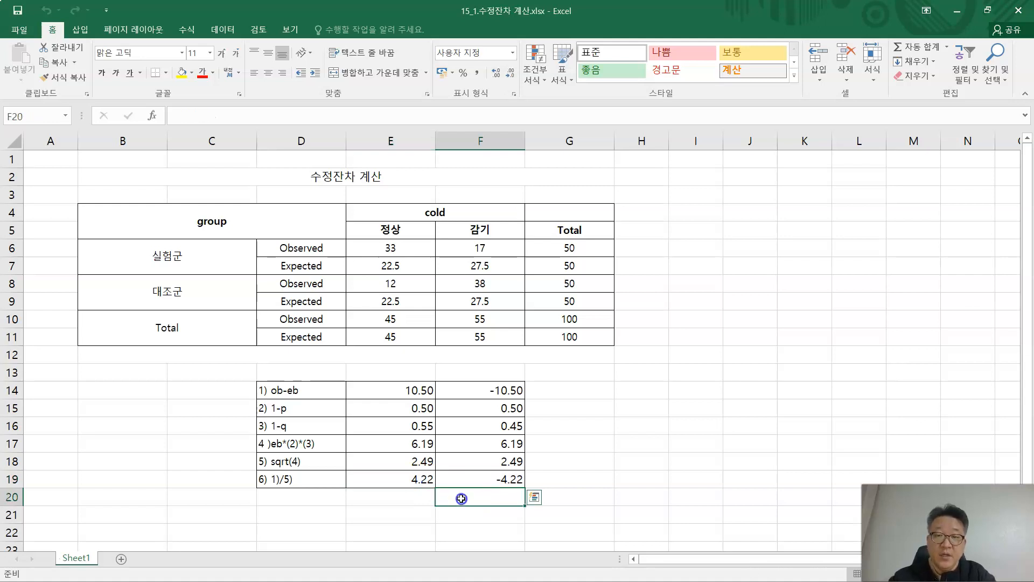
{"action": "left_click", "coordinate": [425, 478]}
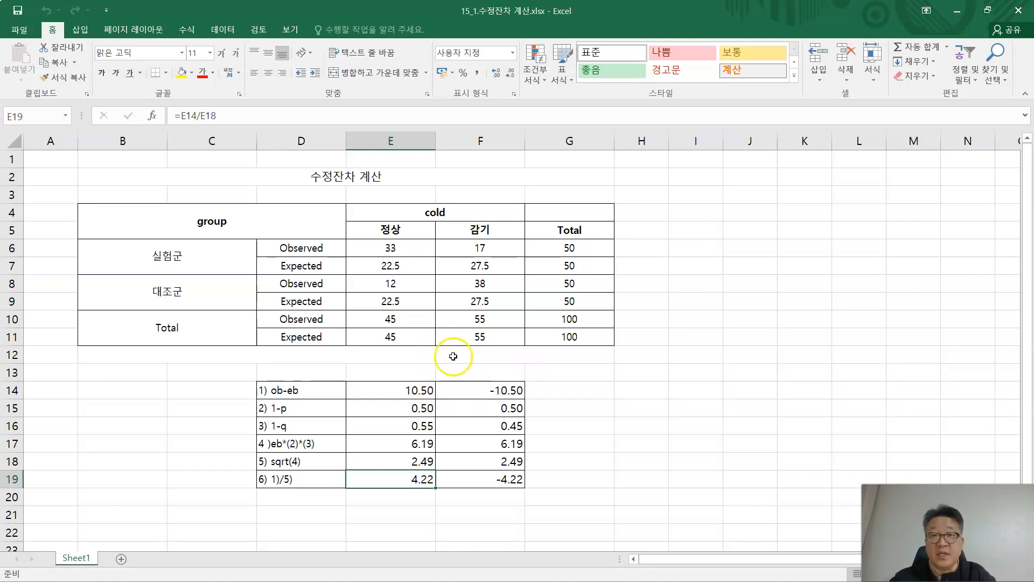
{"action": "left_click", "coordinate": [488, 373]}
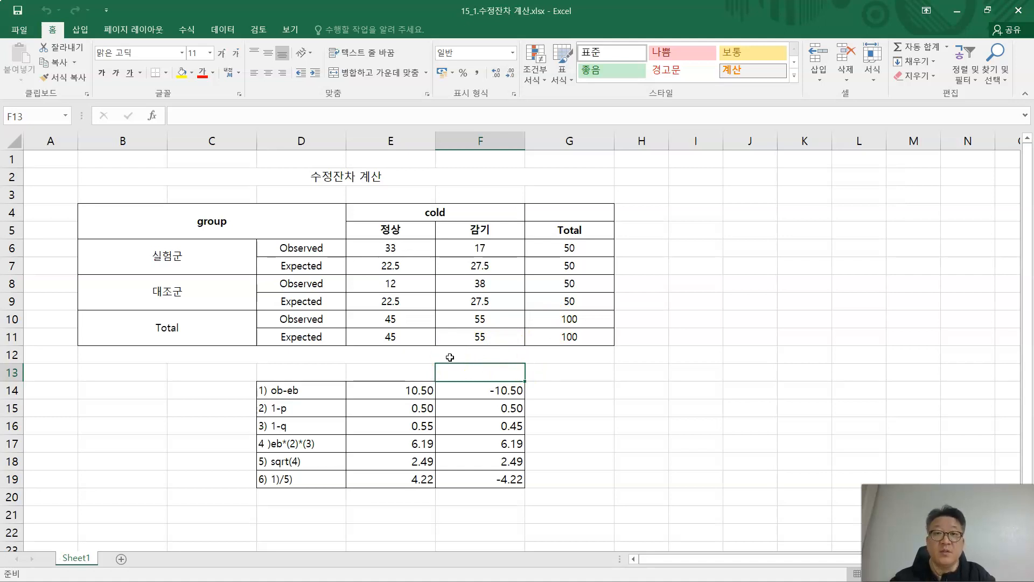
{"action": "key", "text": "alt+Tab"}
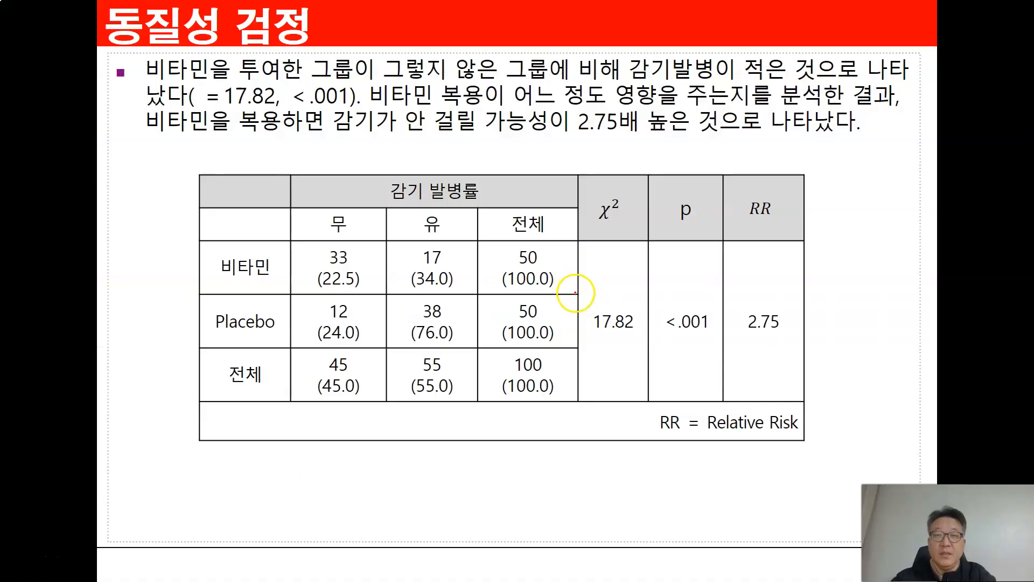